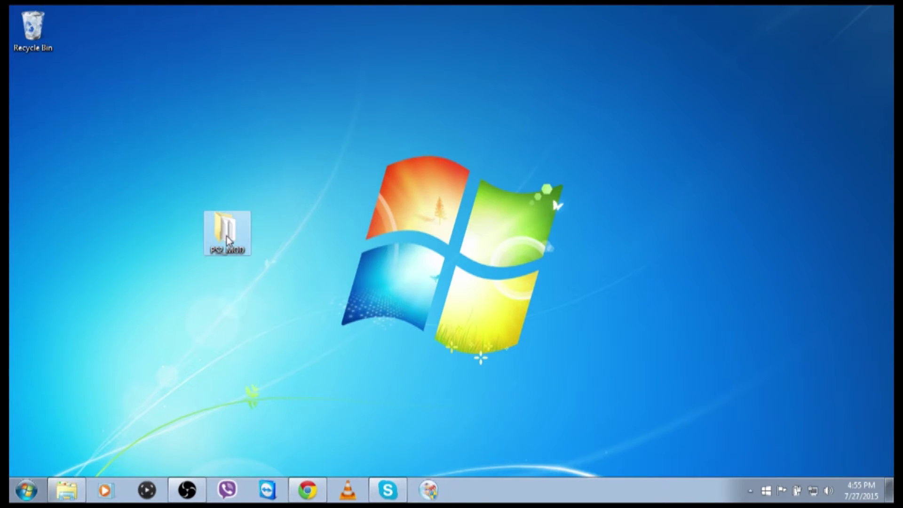
Open the PS2_MOD folder on the desktop, then examine the FMCB v1.93 installation steps and the adaptor picture in the Chrome tutorial
double_click(227, 238)
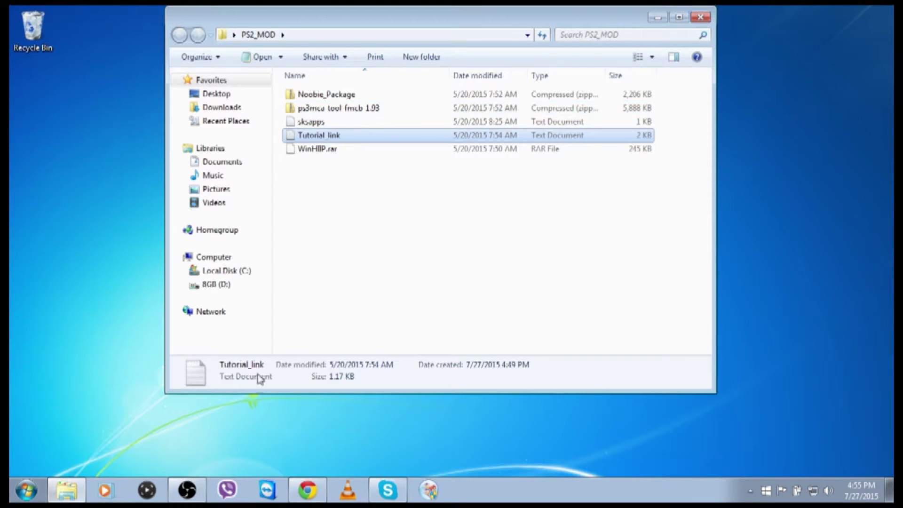
left_click(308, 489)
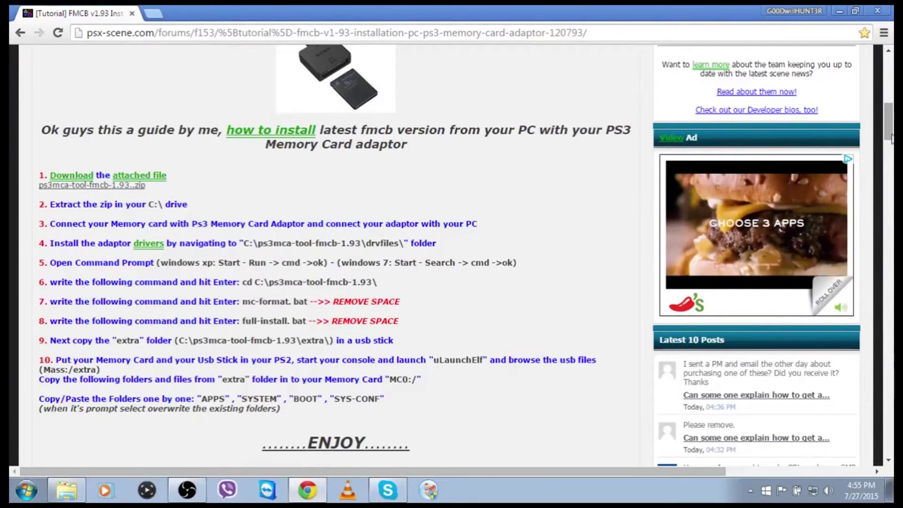
mouse_move(889, 133)
left_mouse_down()
mouse_move(890, 87)
mouse_move(890, 149)
left_mouse_up()
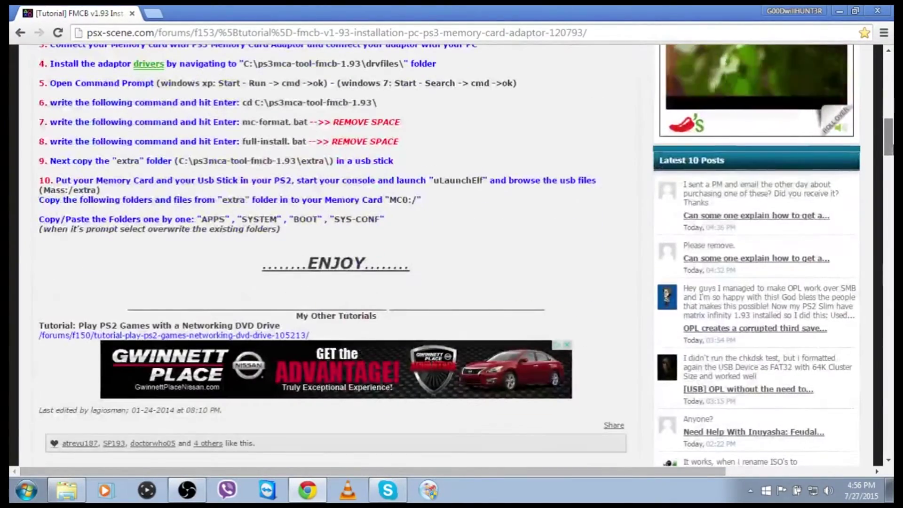
left_click_drag(890, 149, 890, 110)
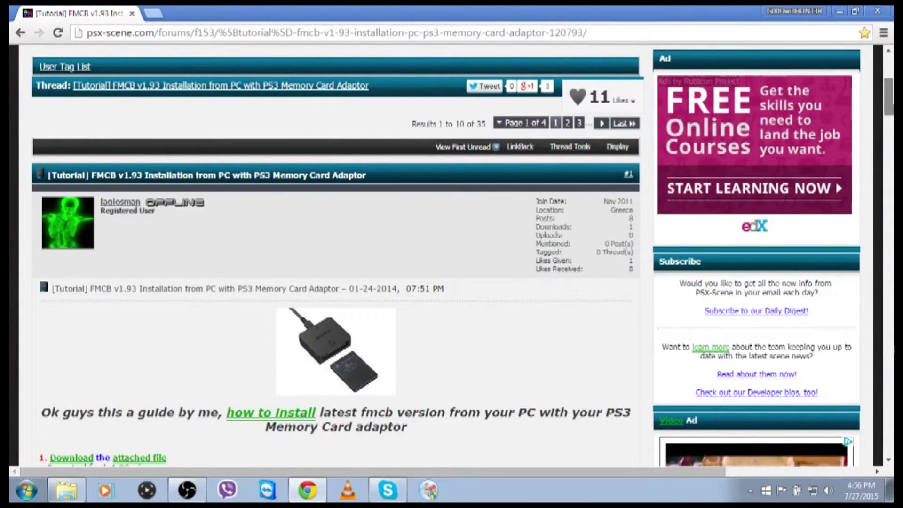
mouse_move(890, 110)
left_mouse_down()
mouse_move(890, 140)
mouse_move(892, 122)
left_mouse_up()
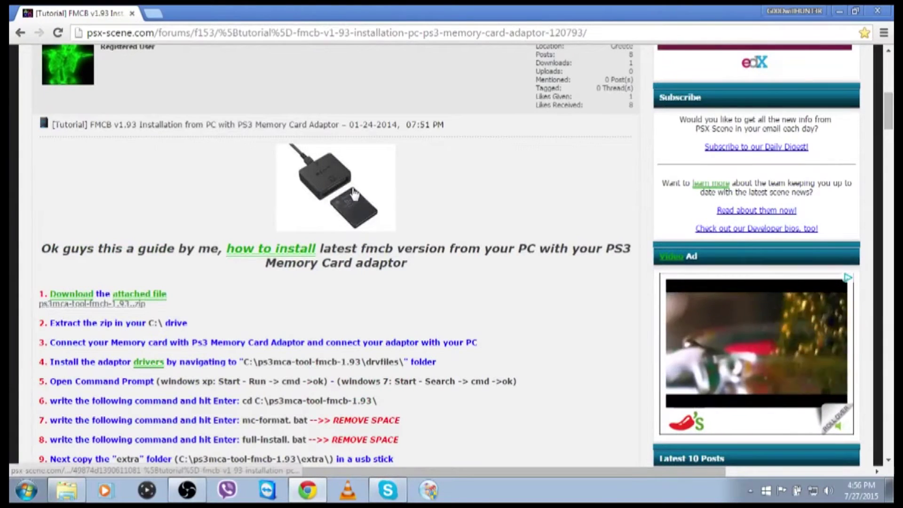
left_click(313, 199)
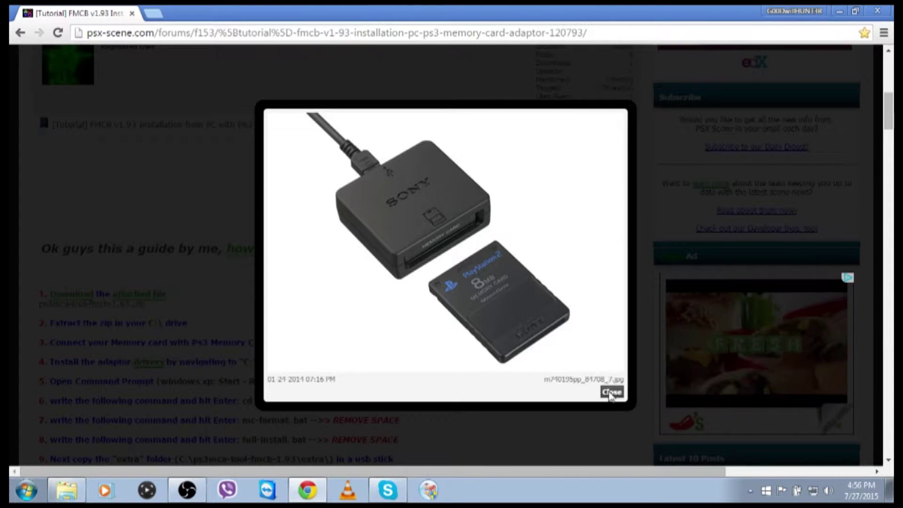
left_click(611, 393)
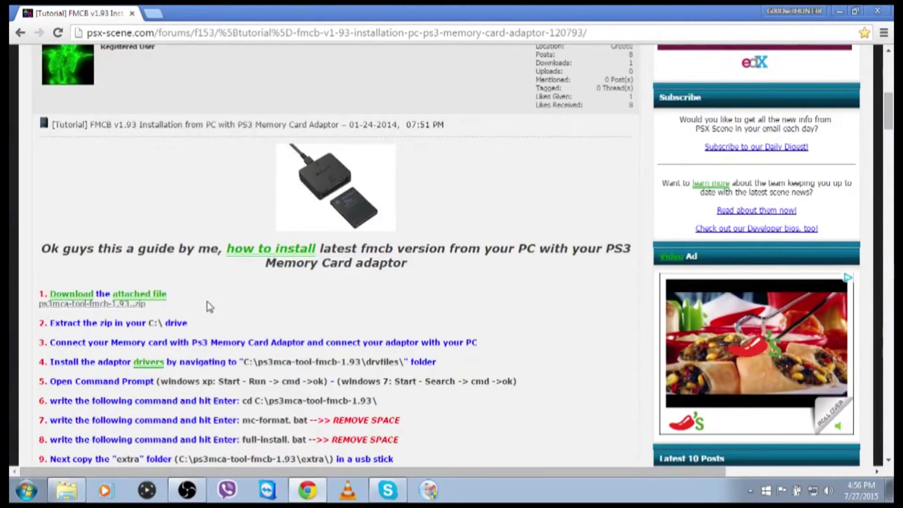
left_click(320, 40)
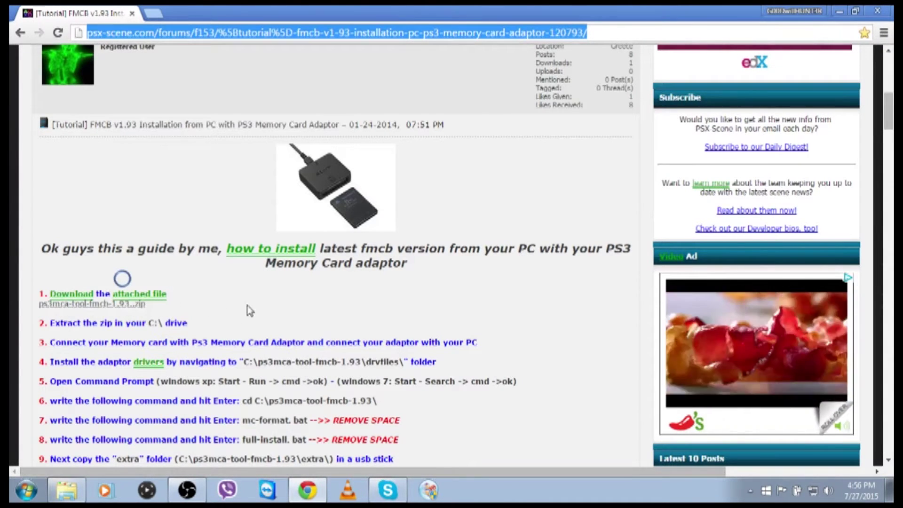
left_click_drag(887, 128, 889, 142)
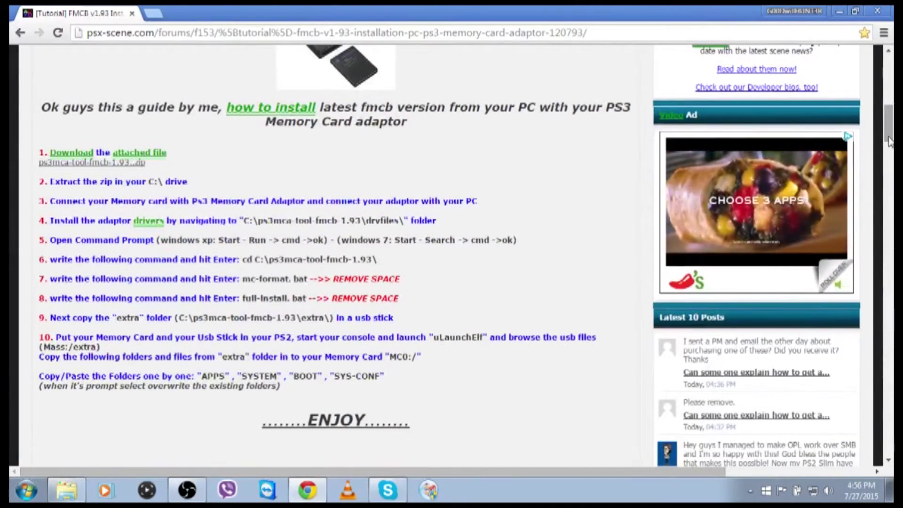
Switch to the PS2_MOD folder and extract the ps3mca-tool-fmcb-1.93 archive with 7-Zip into its own subfolder there
left_click(54, 493)
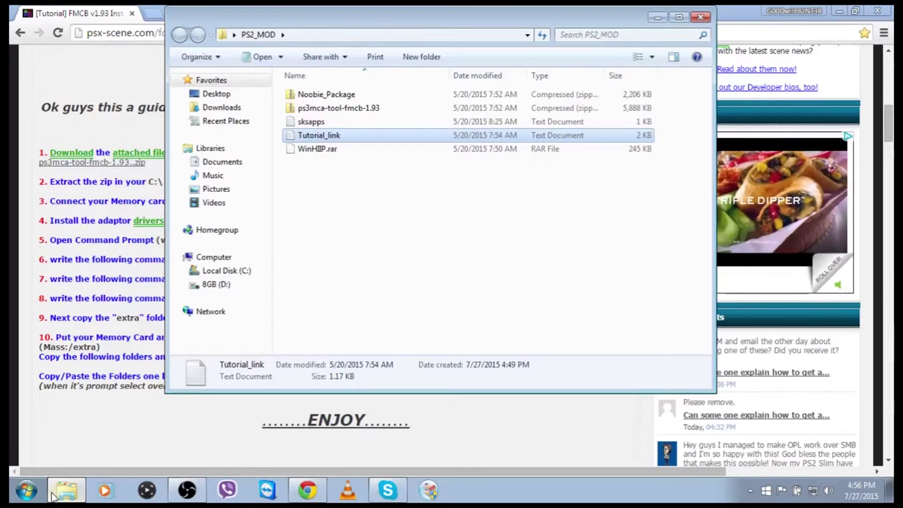
left_click(327, 108)
right_click(330, 107)
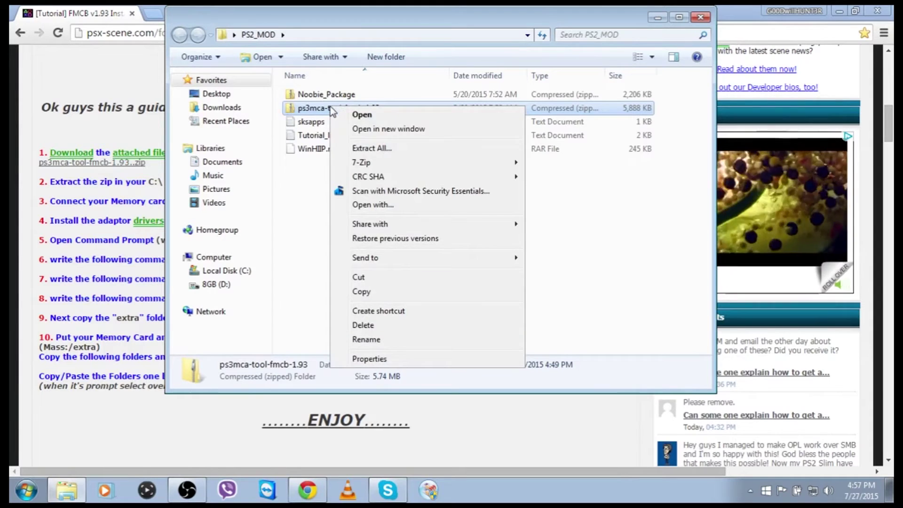
mouse_move(351, 169)
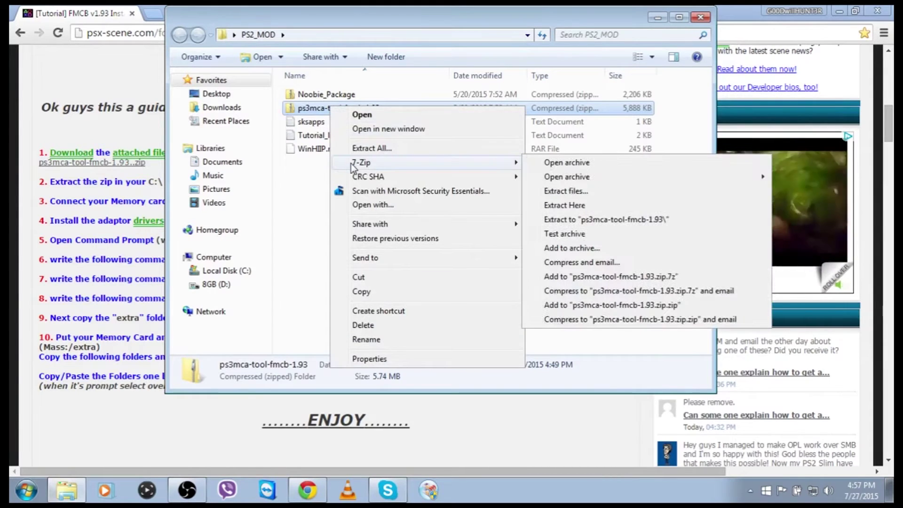
left_click(580, 190)
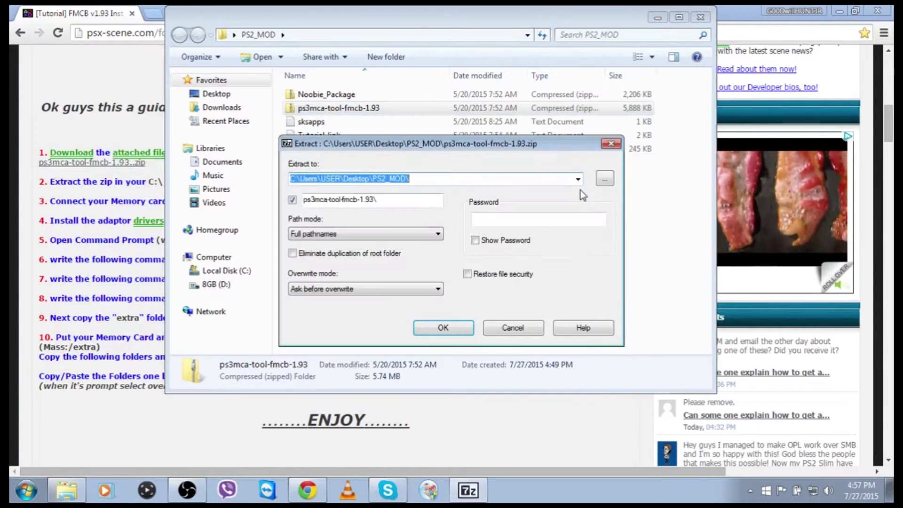
left_click(443, 327)
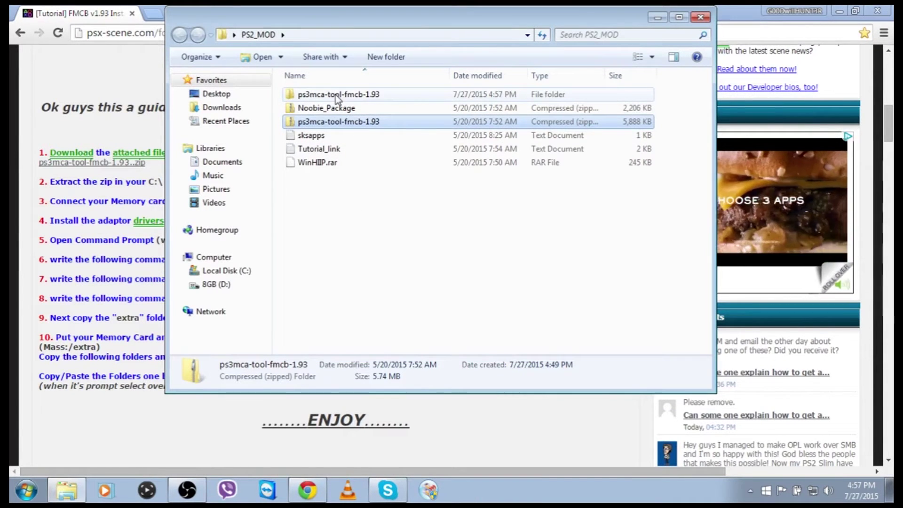
Open the nested ps3mca-tool-fmcb-1.93 folder, reposition its window over the tutorial, and dismiss the driver installation notice
double_click(337, 96)
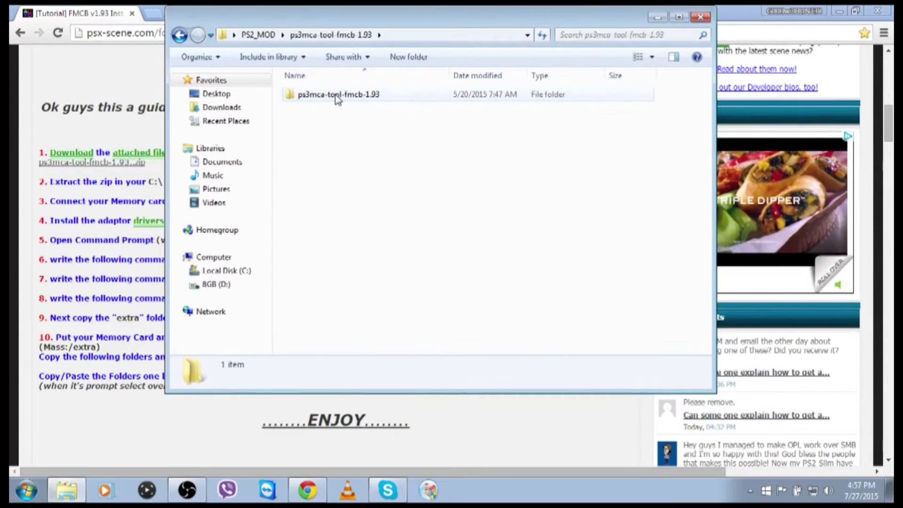
left_click(336, 98)
double_click(337, 98)
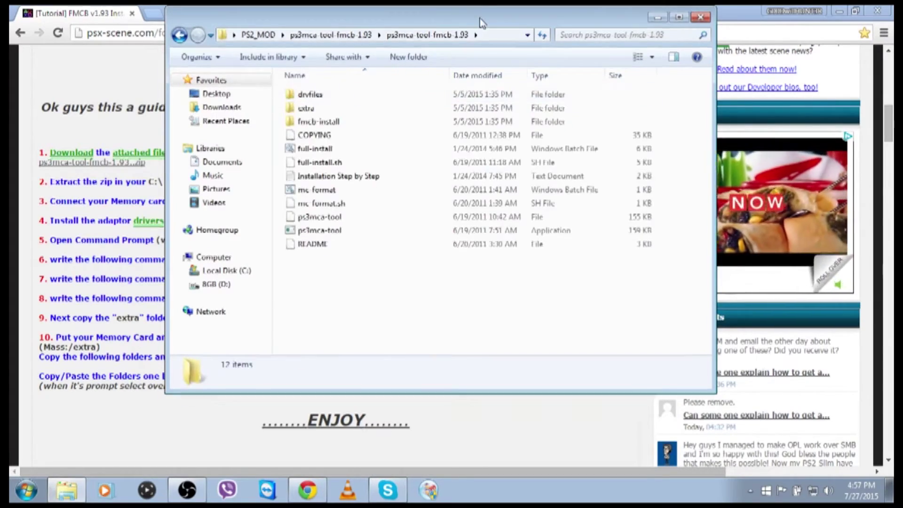
left_click_drag(484, 20, 433, 137)
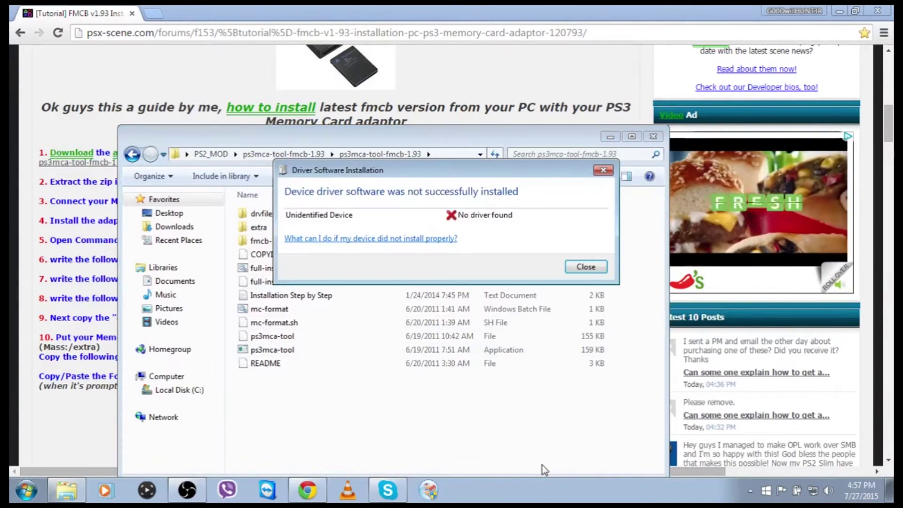
left_click(570, 269)
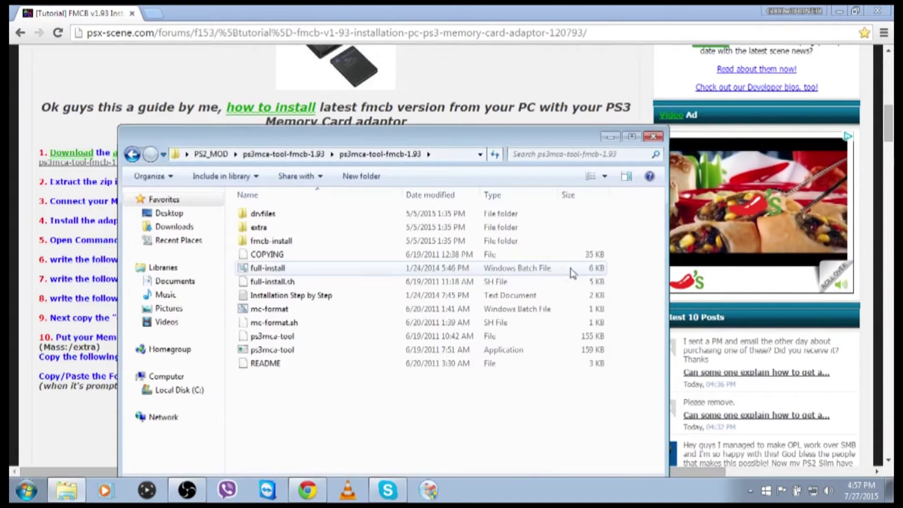
Open the computer's system properties and launch Device Manager from there
left_click(751, 490)
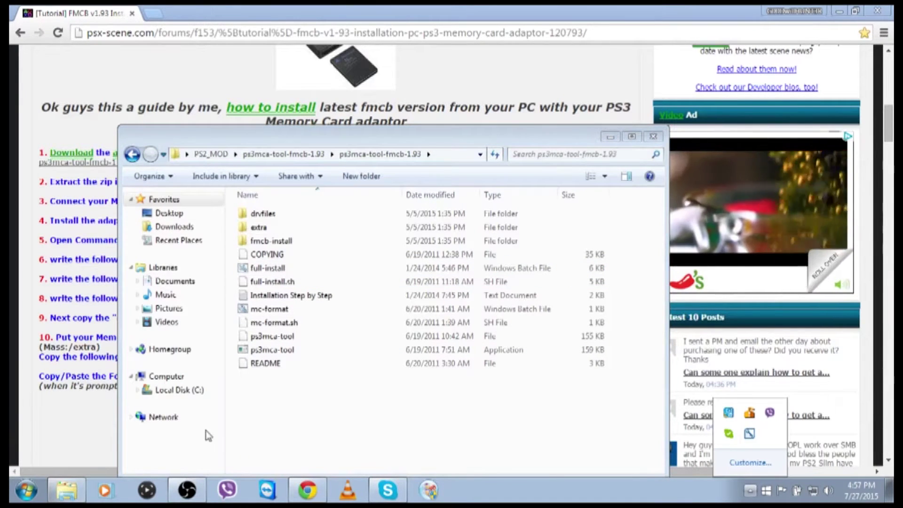
left_click(26, 490)
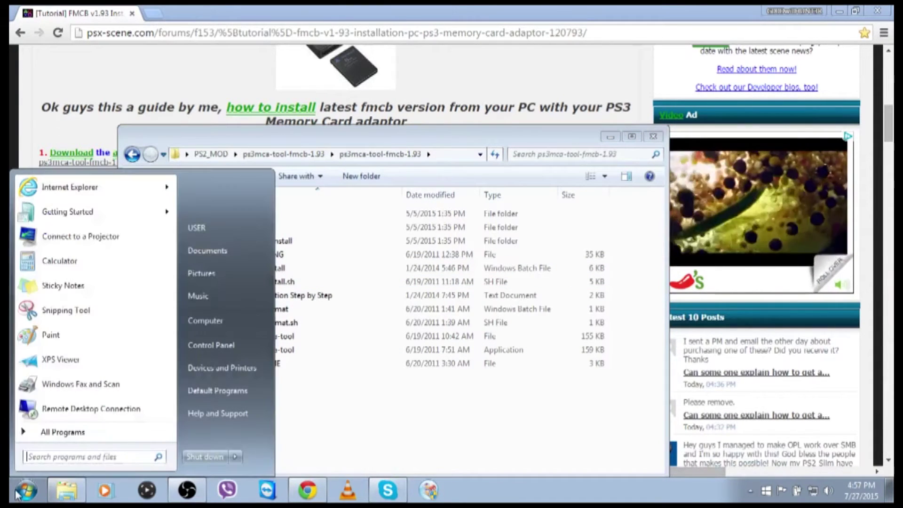
right_click(191, 318)
left_click(233, 427)
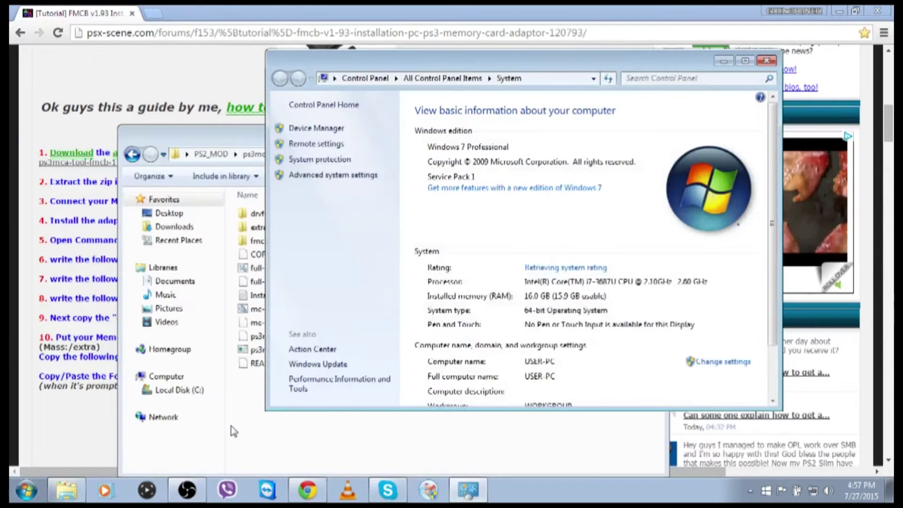
left_click(330, 128)
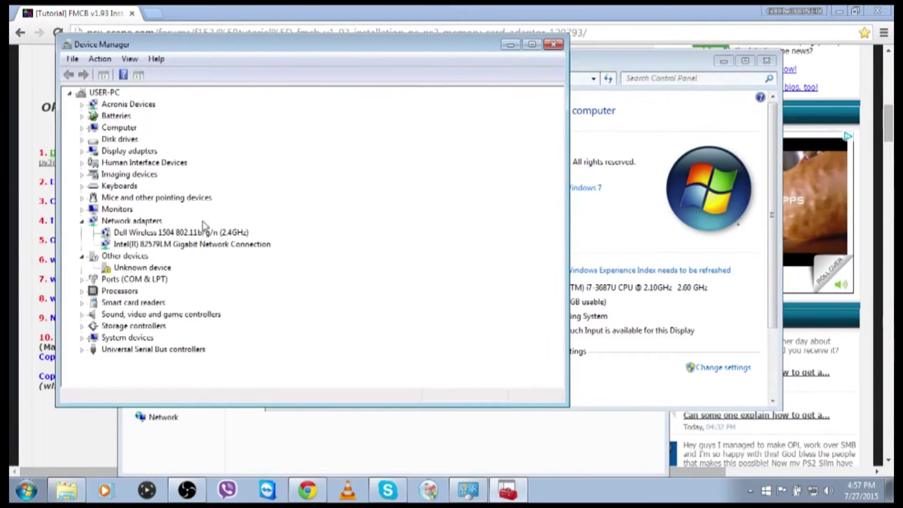
Start a driver software update for the Unknown device under Other devices, choosing to browse the computer for the driver
left_click(128, 269)
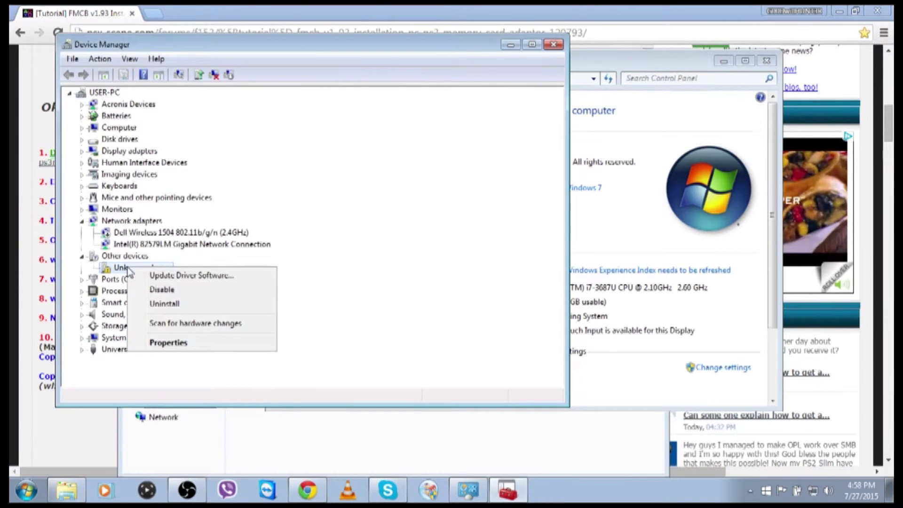
right_click(129, 271)
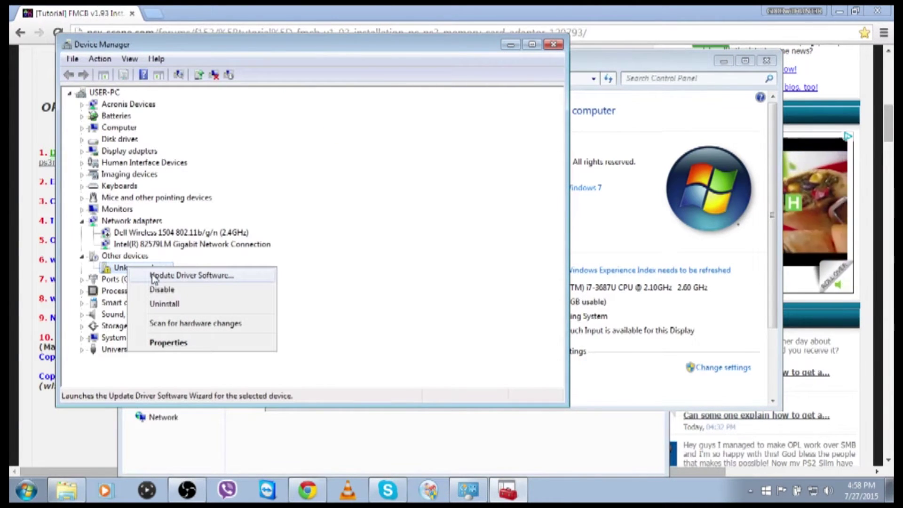
left_click(155, 277)
left_click(182, 264)
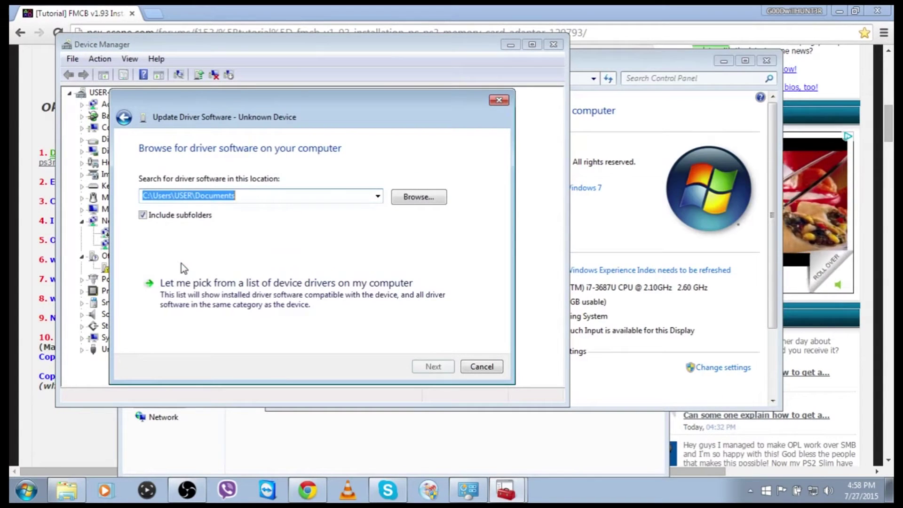
Set the driver search location to the inner ps3mca-tool-fmcb-1.93 folder within PS2_MOD on the desktop
left_click(412, 203)
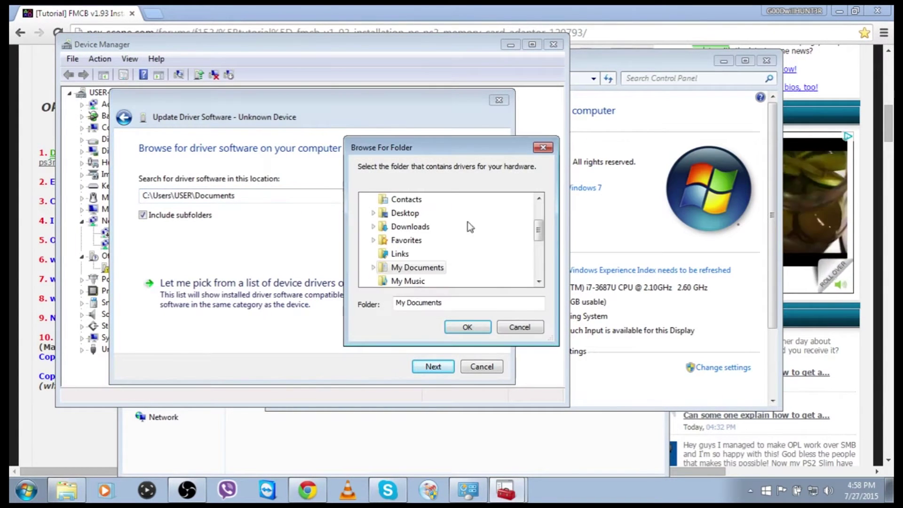
left_click_drag(539, 236, 540, 217)
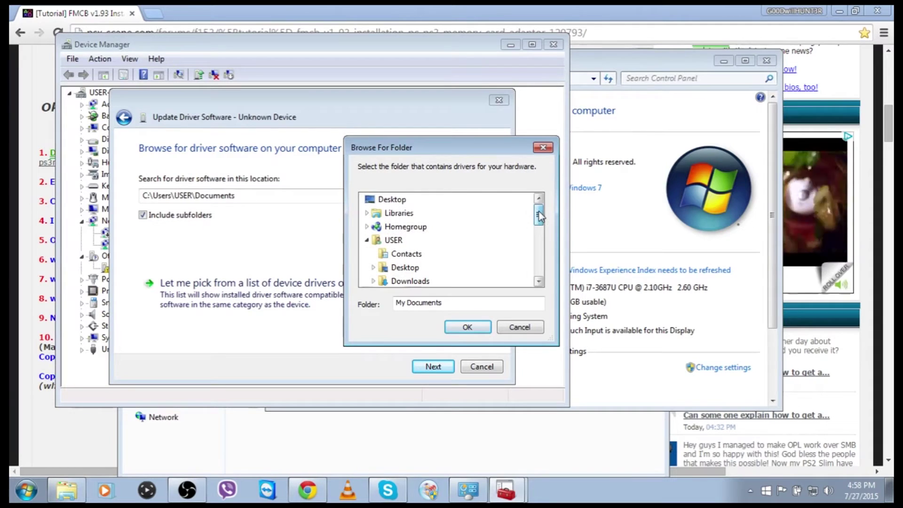
left_click(393, 200)
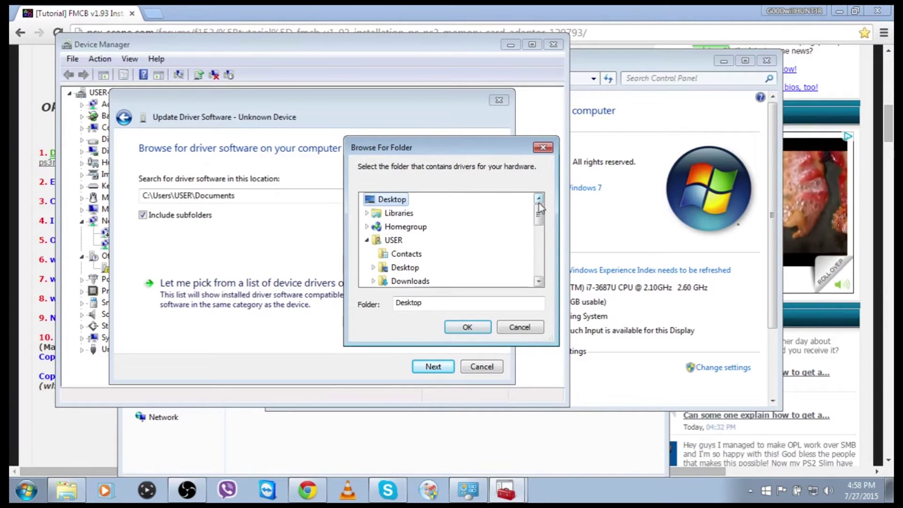
left_click_drag(539, 203, 540, 266)
left_click(367, 268)
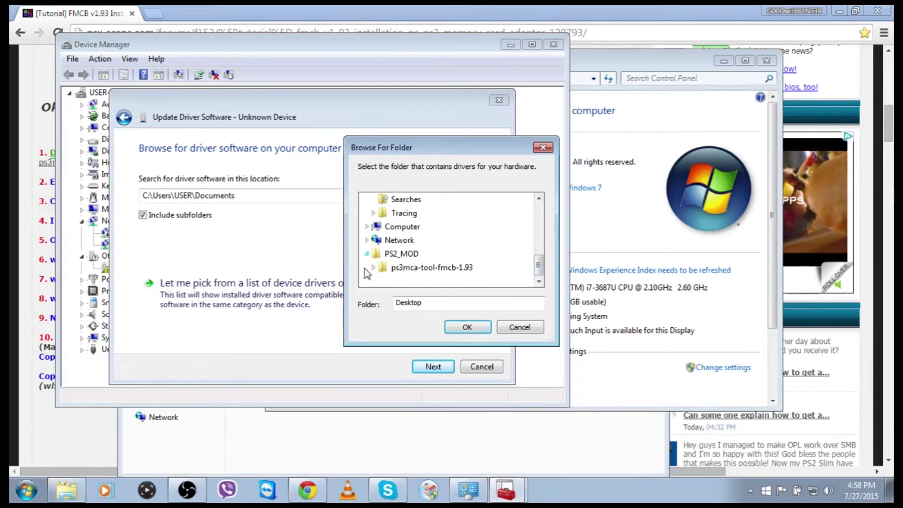
left_click(373, 267)
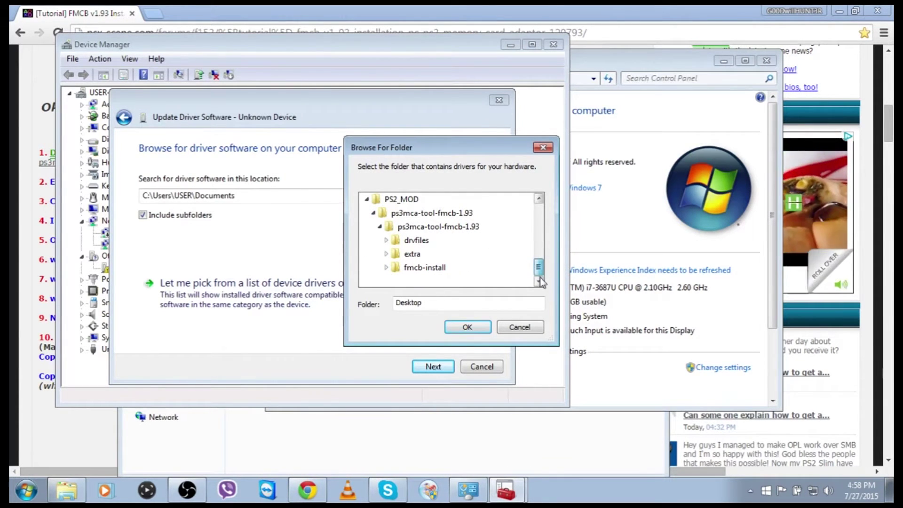
left_click(445, 227)
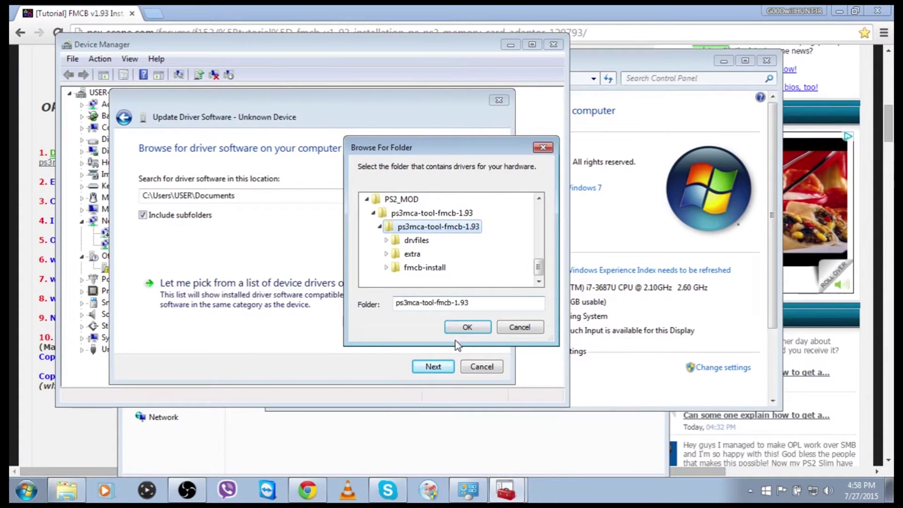
left_click(463, 327)
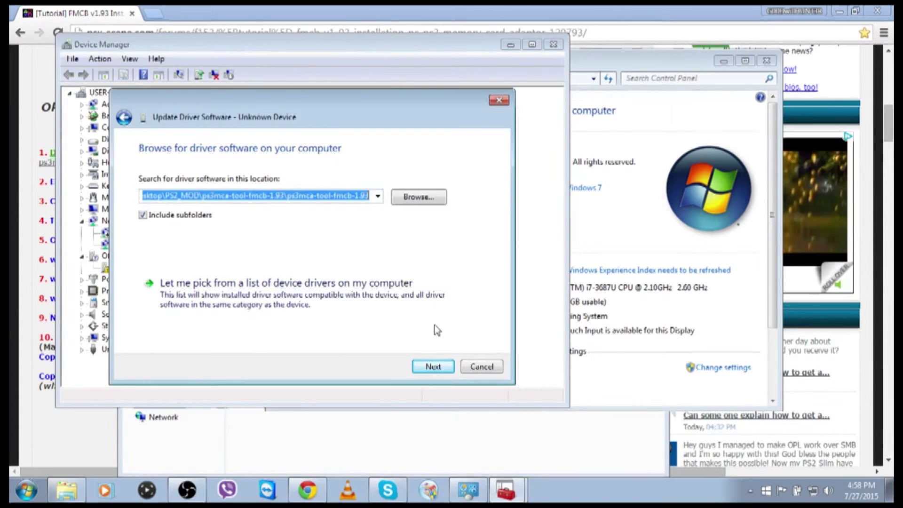
Install the adaptor's driver despite the unverified publisher and close the update wizard
left_click(429, 369)
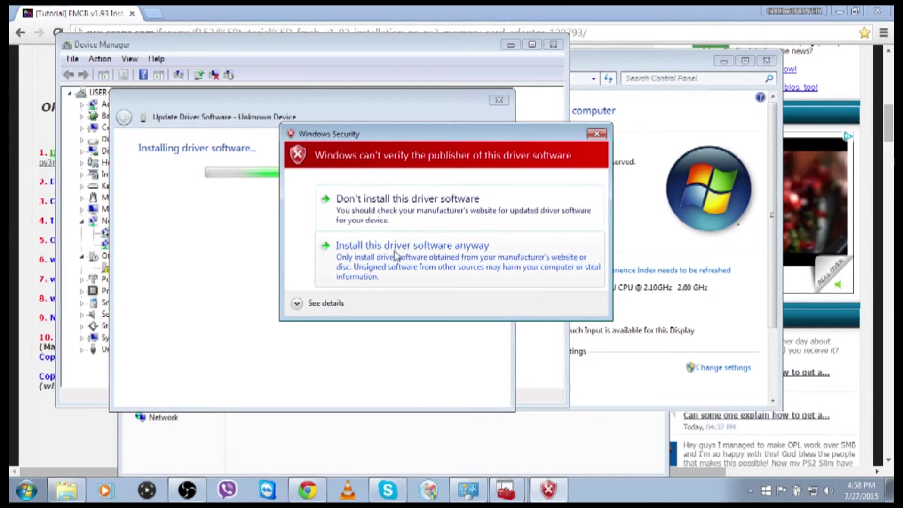
left_click(395, 255)
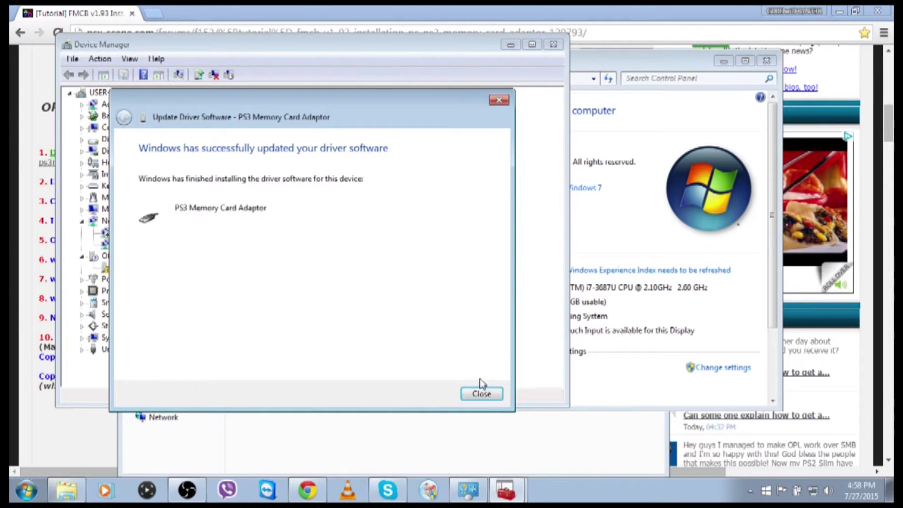
left_click(478, 394)
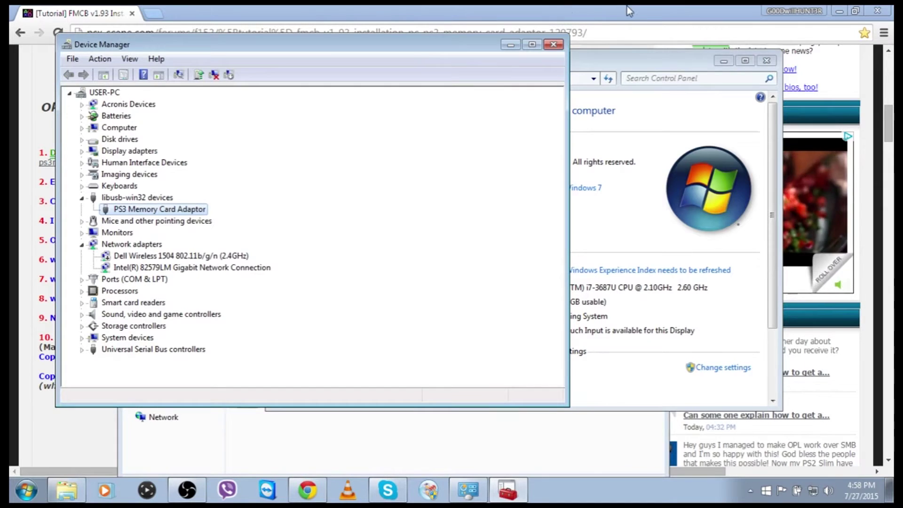
Close the Device Manager, System and ps3mca-tool-fmcb-1.93 folder windows
left_click(559, 47)
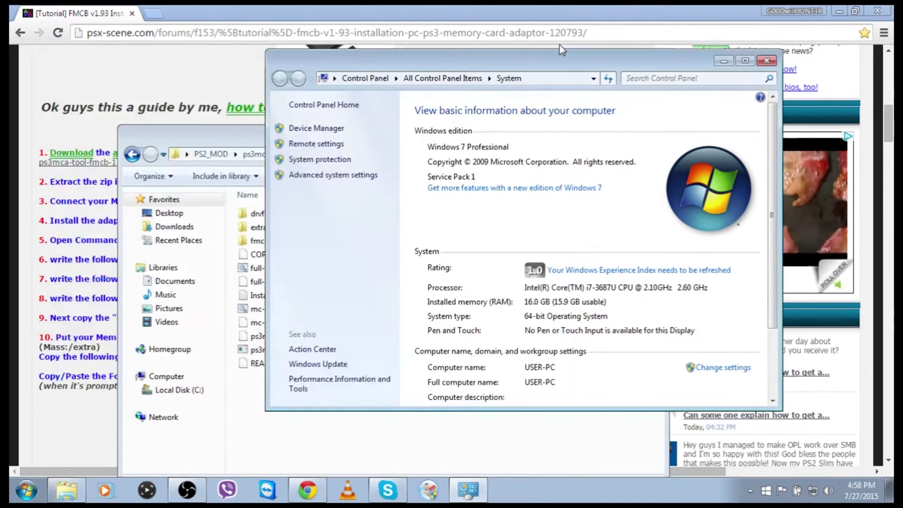
left_click(772, 61)
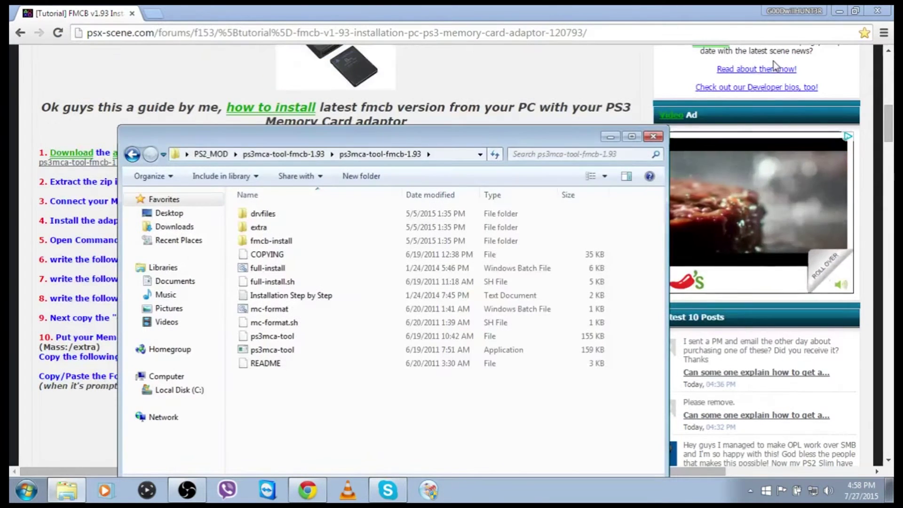
left_click(661, 136)
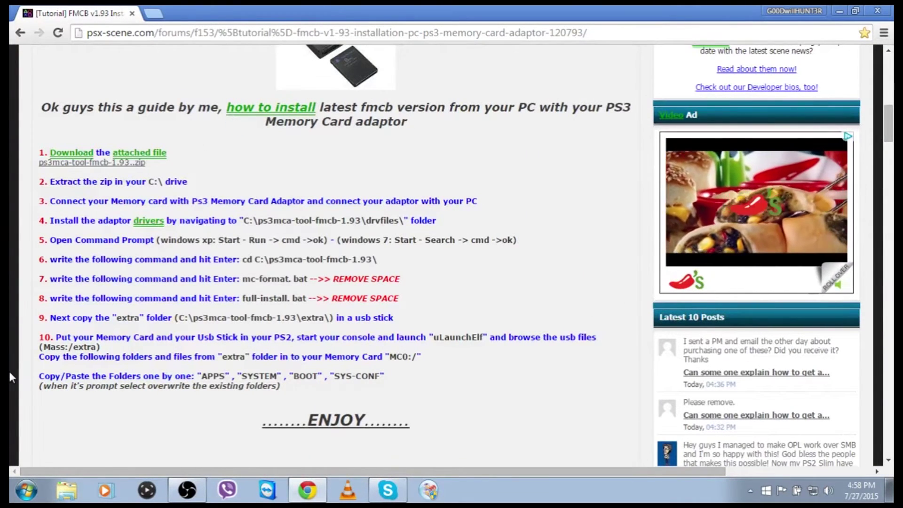
key("super")
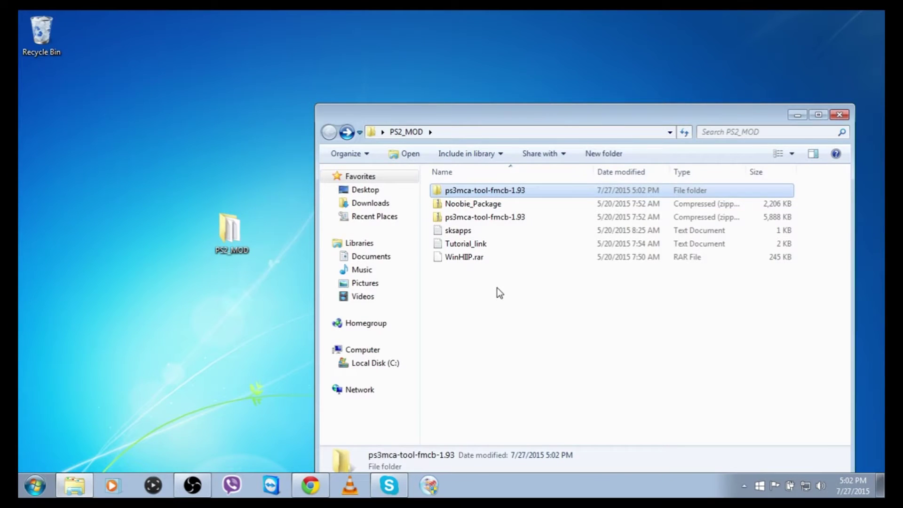
Move the inner ps3mca-tool-fmcb-1.93 folder out of PS2_MOD onto the desktop and close the folder window
double_click(489, 194)
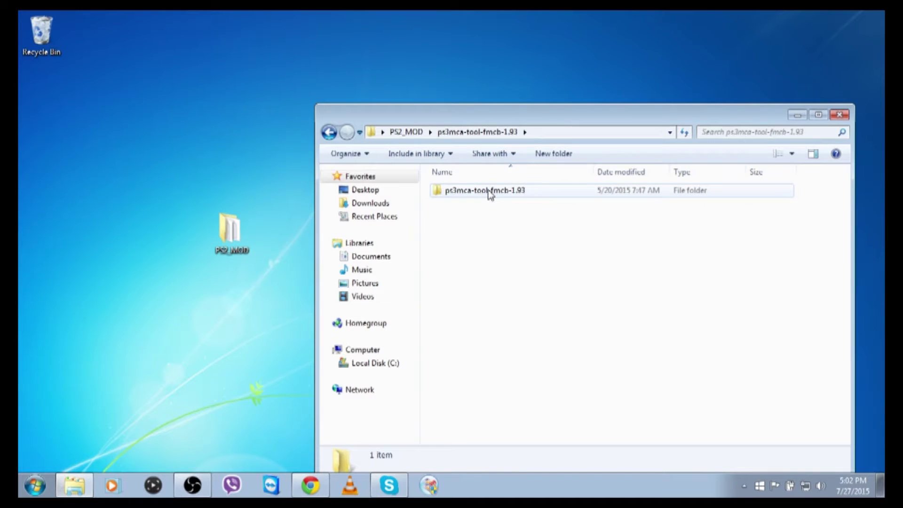
double_click(489, 193)
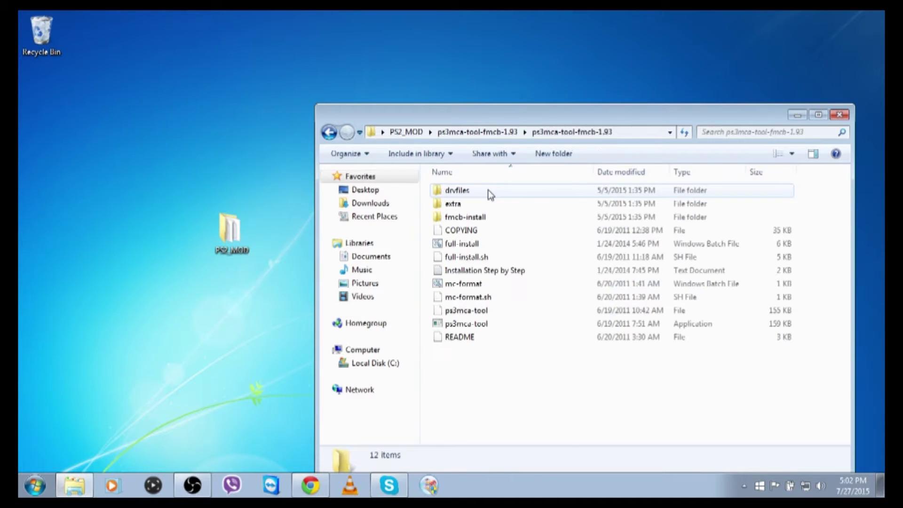
left_click(328, 131)
left_click_drag(207, 123, 207, 123)
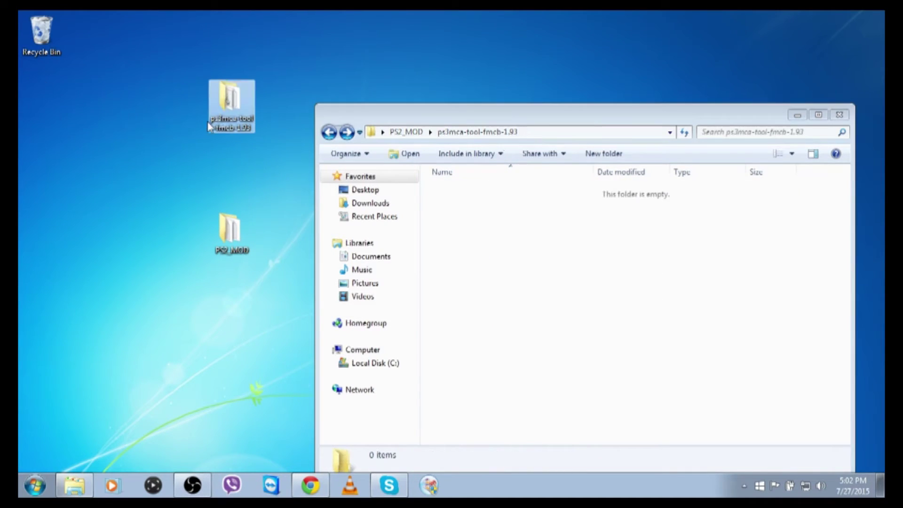
left_click(839, 115)
Rename the ps3mca-tool-fmcb-1.93 folder on the desktop to psmod
left_click(245, 121)
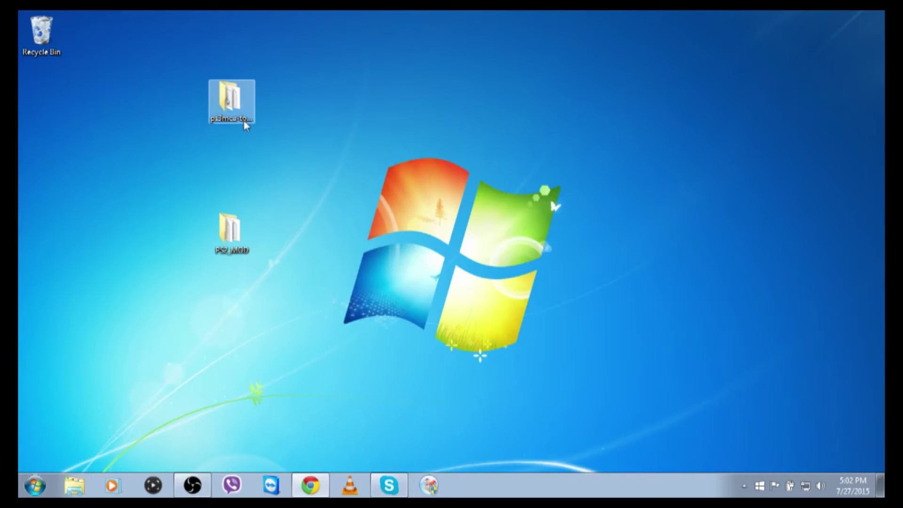
left_click(244, 123)
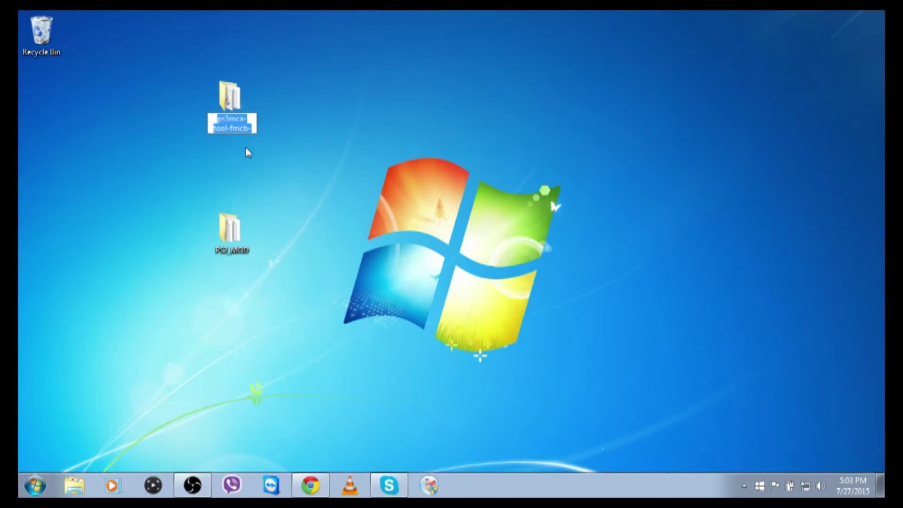
type("psmod")
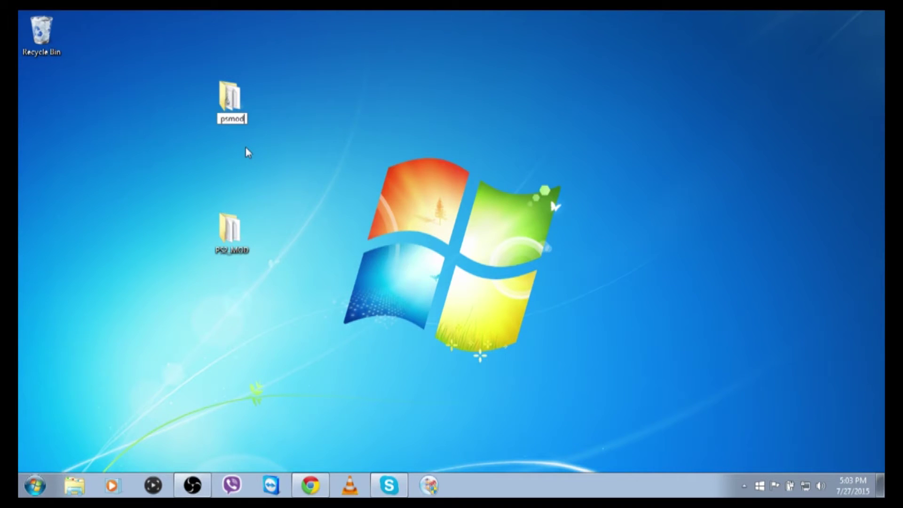
key("Return")
left_click(245, 148)
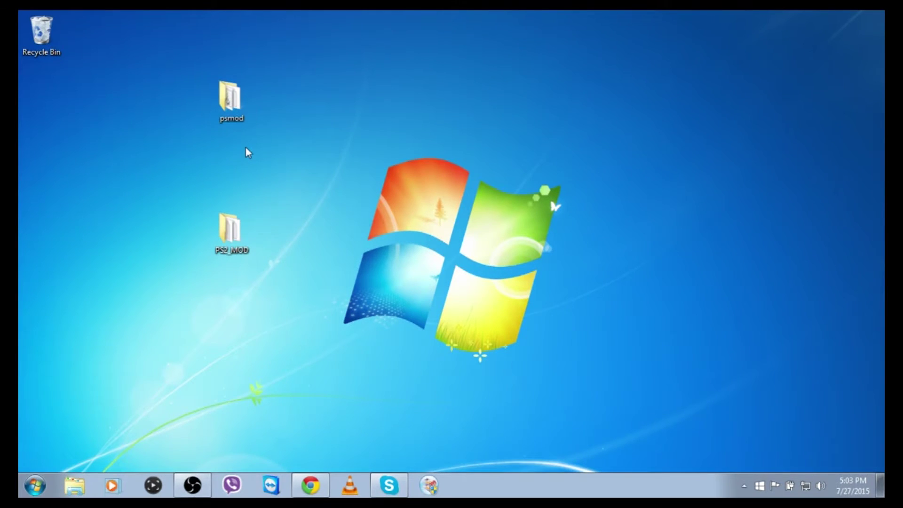
Open a Command Prompt as step 5 of the browser guide instructs, and place its window below that line
left_click(47, 488)
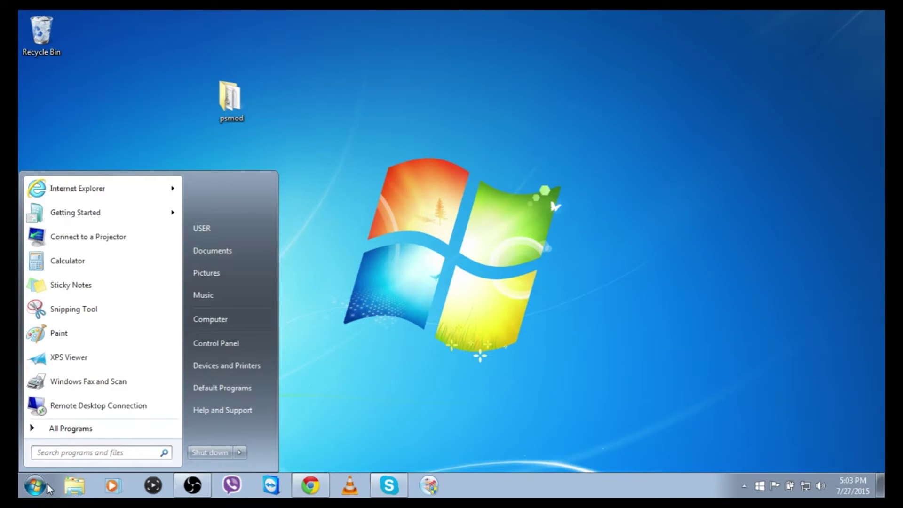
left_click(321, 489)
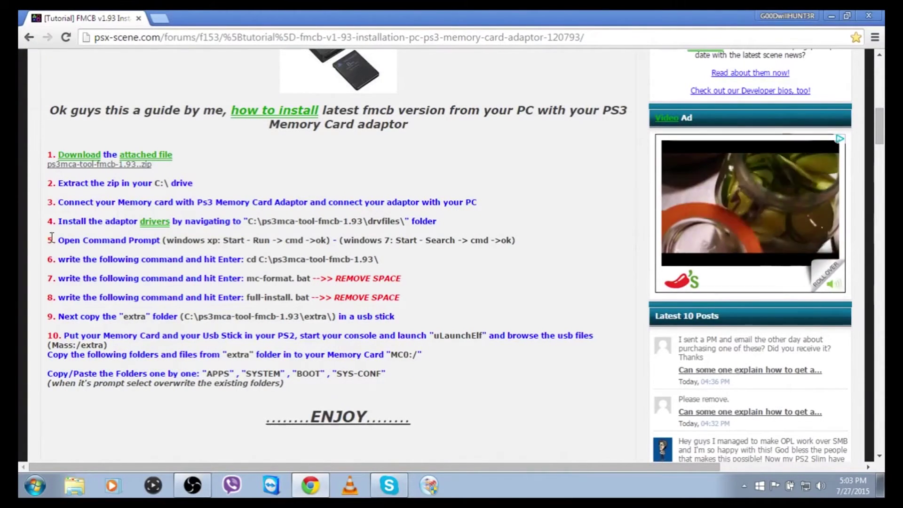
left_click_drag(48, 240, 232, 242)
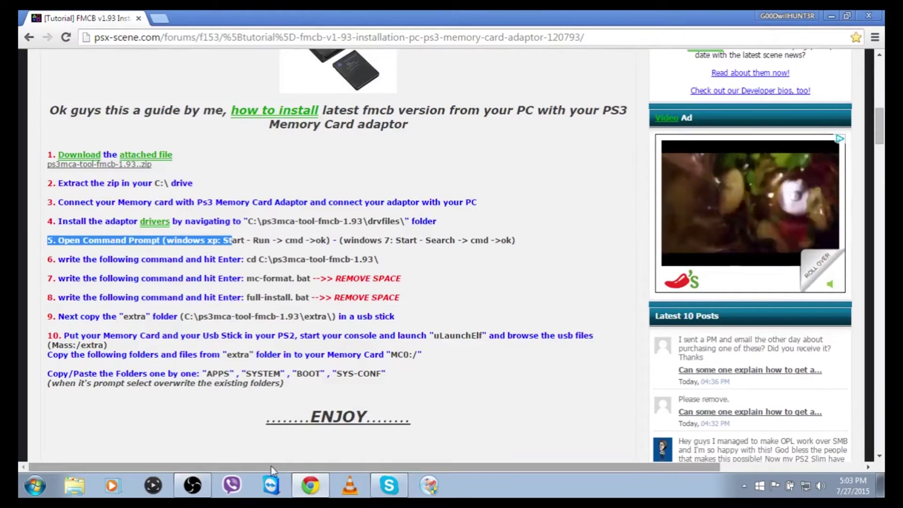
left_click(21, 487)
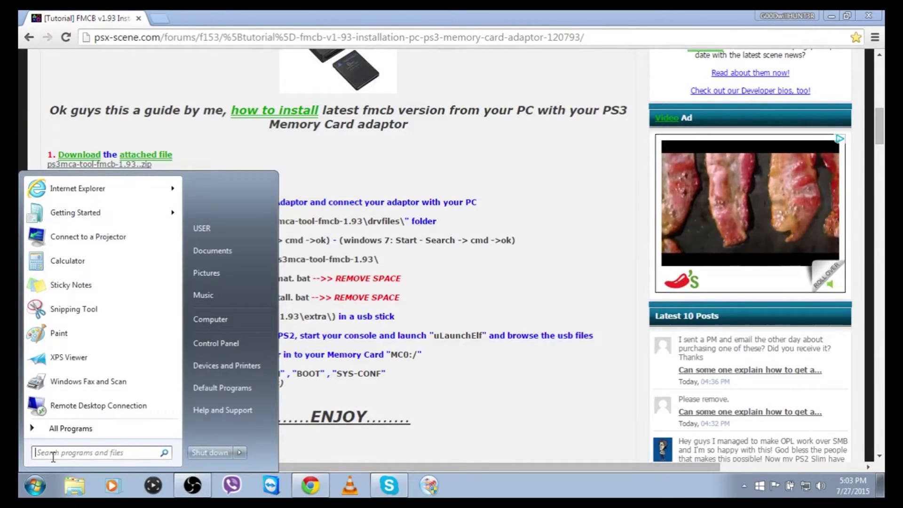
type("cmd")
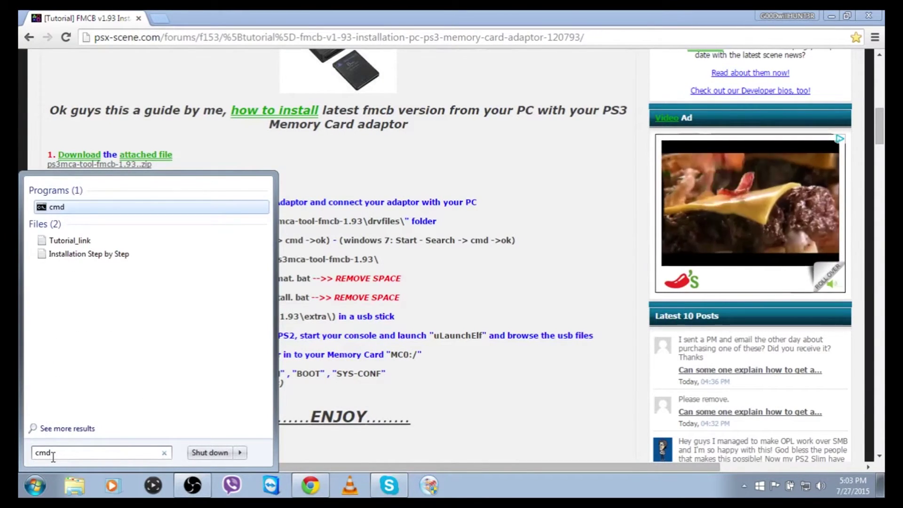
key("Return")
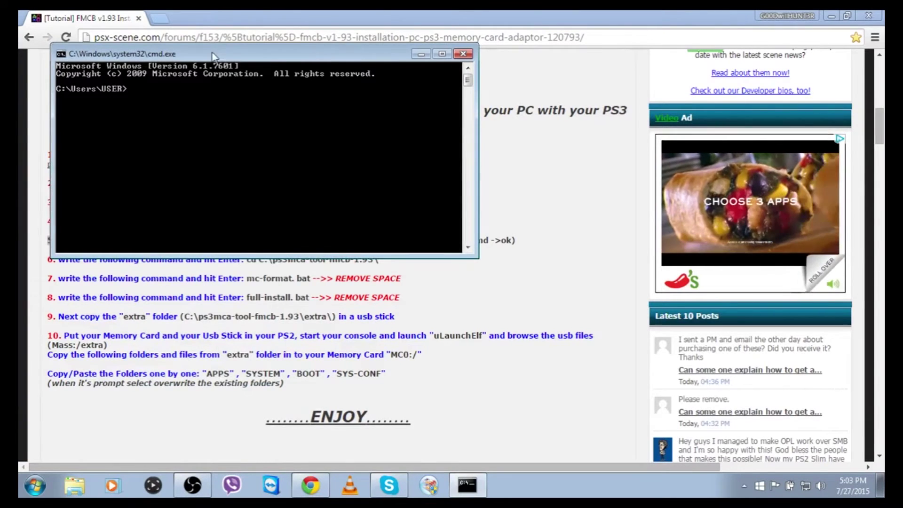
left_click_drag(212, 55, 401, 176)
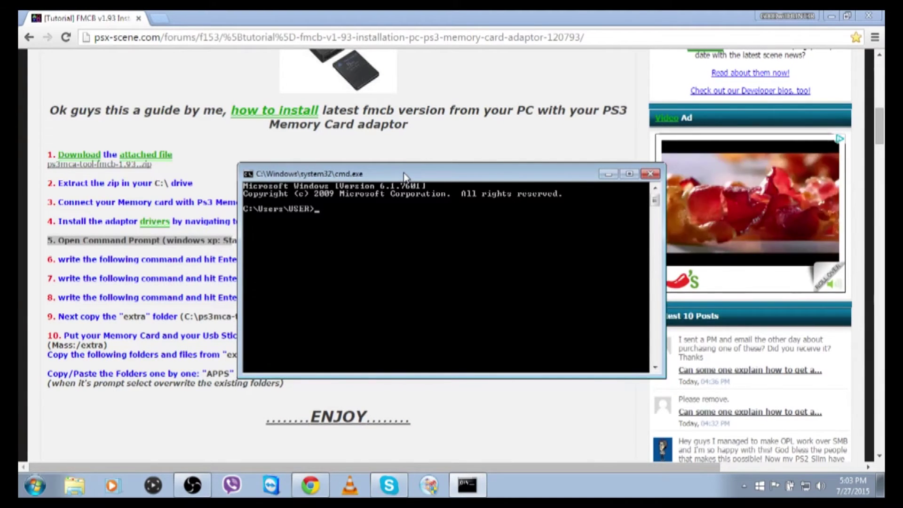
left_click_drag(403, 176, 328, 269)
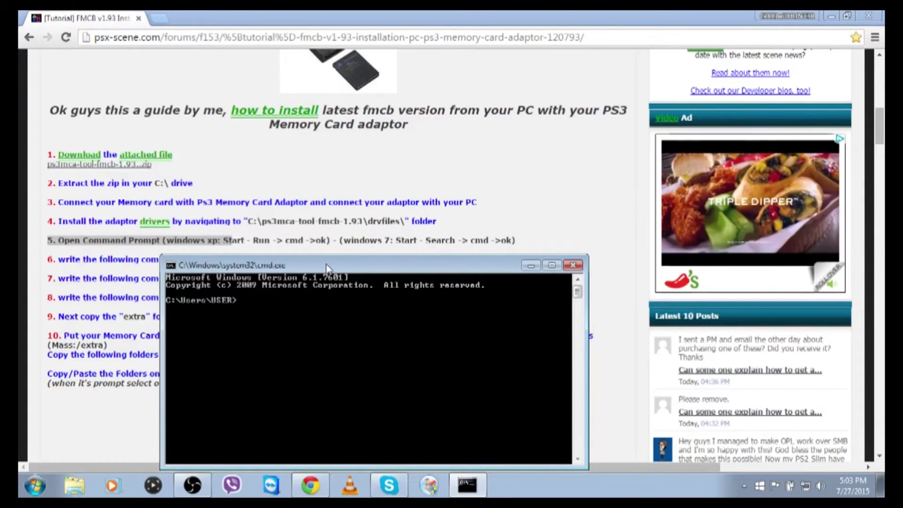
Change the Command Prompt's working directory to the desktop with cd desktop
type("cd desk")
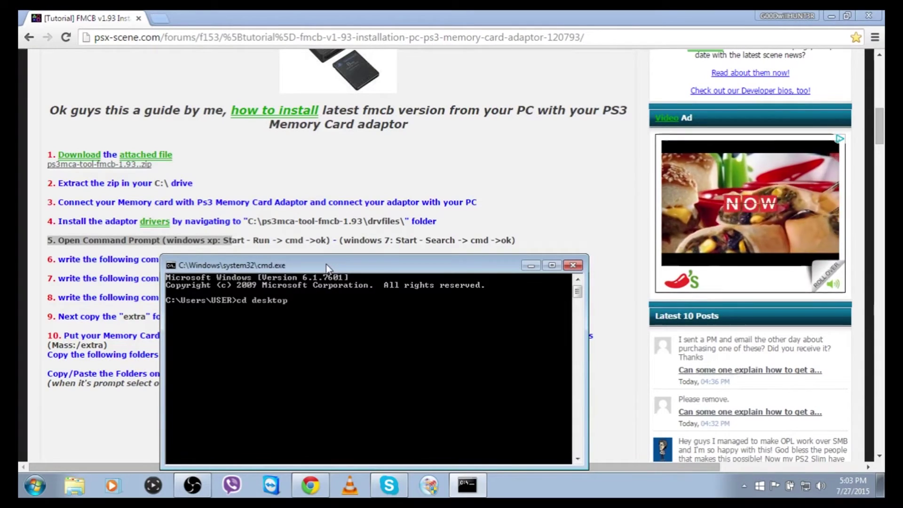
type("top")
key("Return")
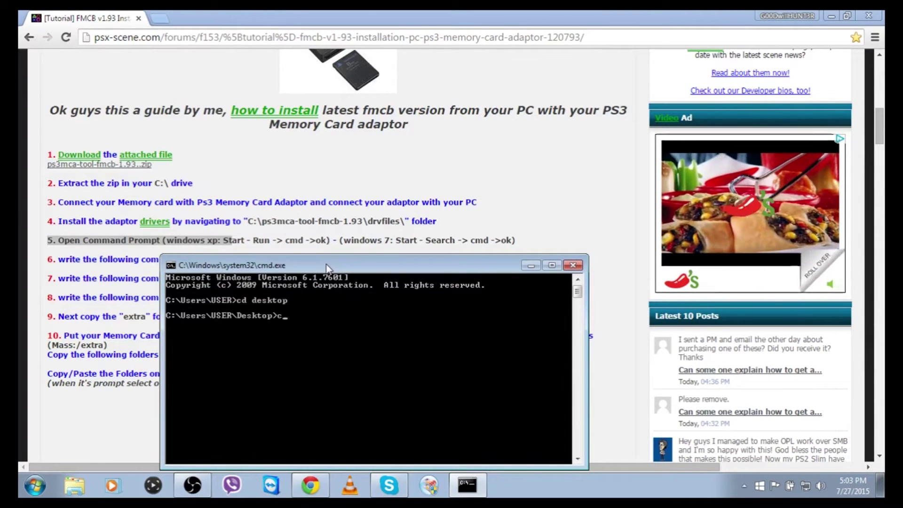
Try to change into a ps3mod directory on the desktop
type("d ps")
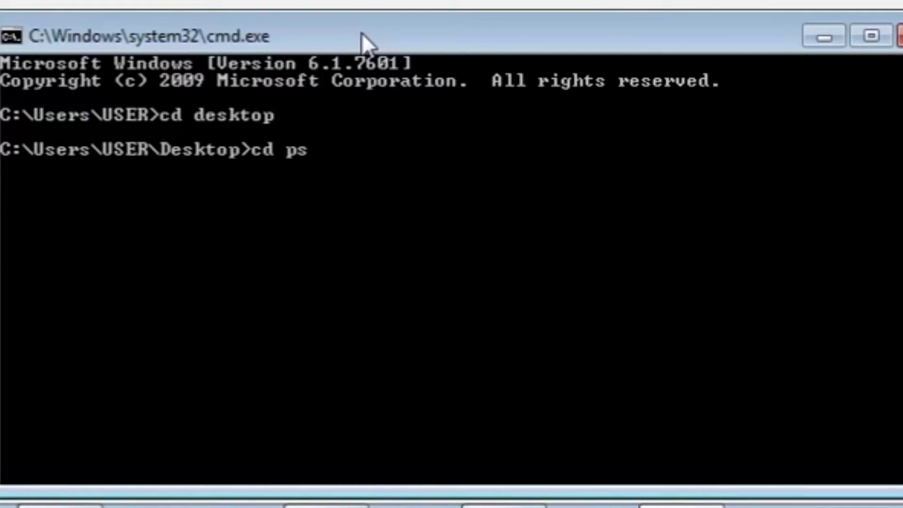
type("3mo")
type("d")
key("Return")
List the desktop's contents with dir and change into the psmod directory
type("dir")
key("Return")
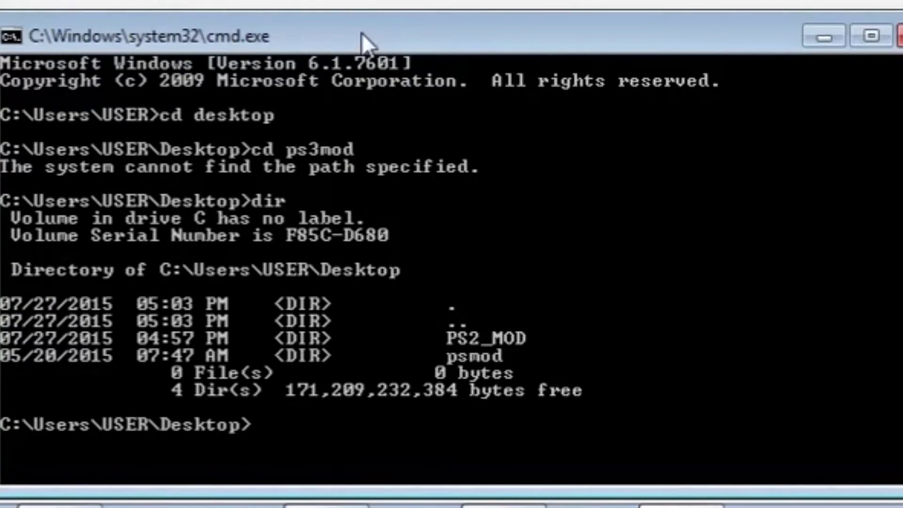
type("cd psmod")
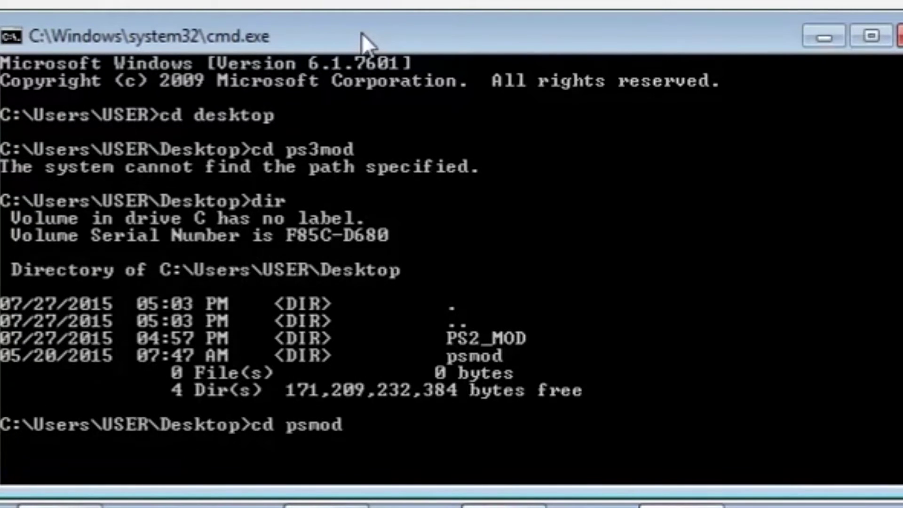
key("Return")
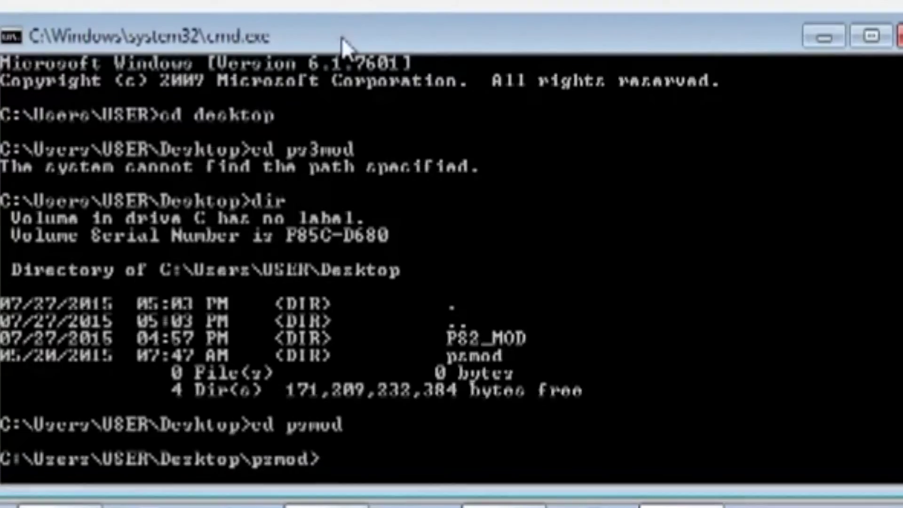
Check the guide's format command, run mc-format.bat from the psmod directory to format the memory card, and continue past its pause
left_click_drag(362, 33, 420, 151)
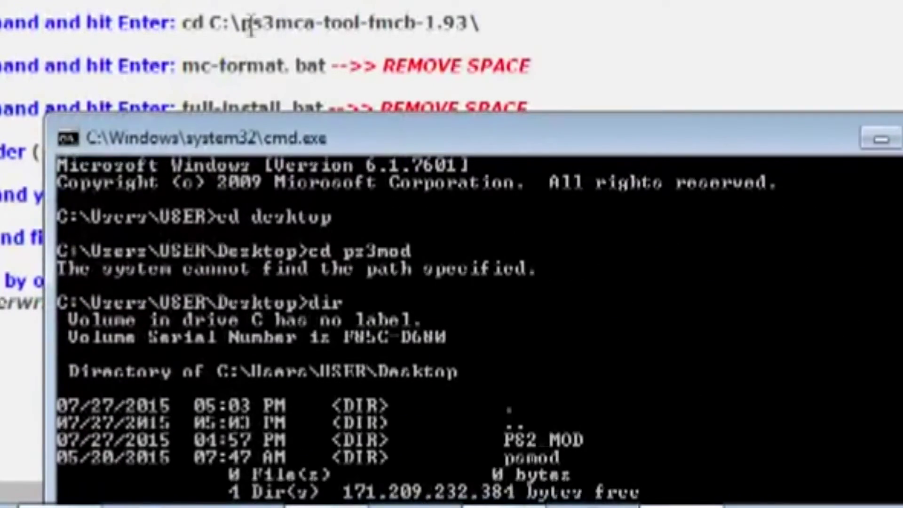
left_click_drag(250, 24, 484, 22)
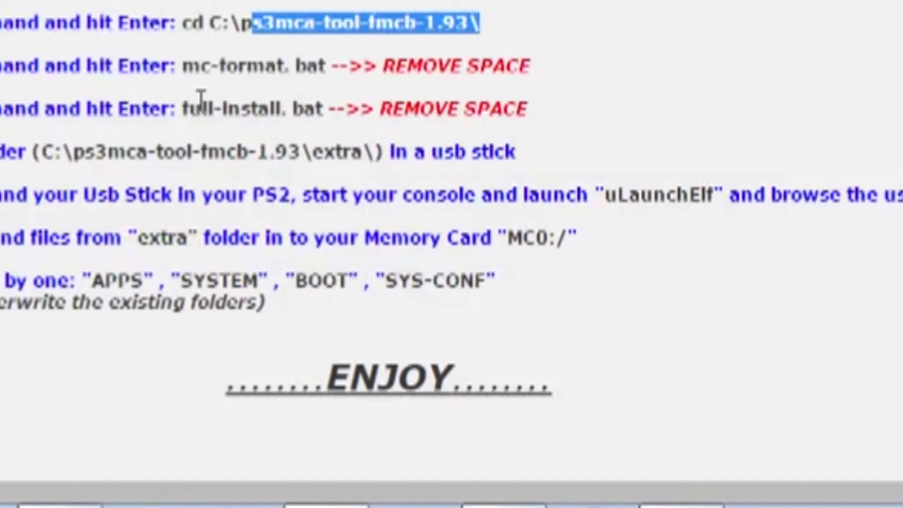
left_click_drag(184, 66, 325, 70)
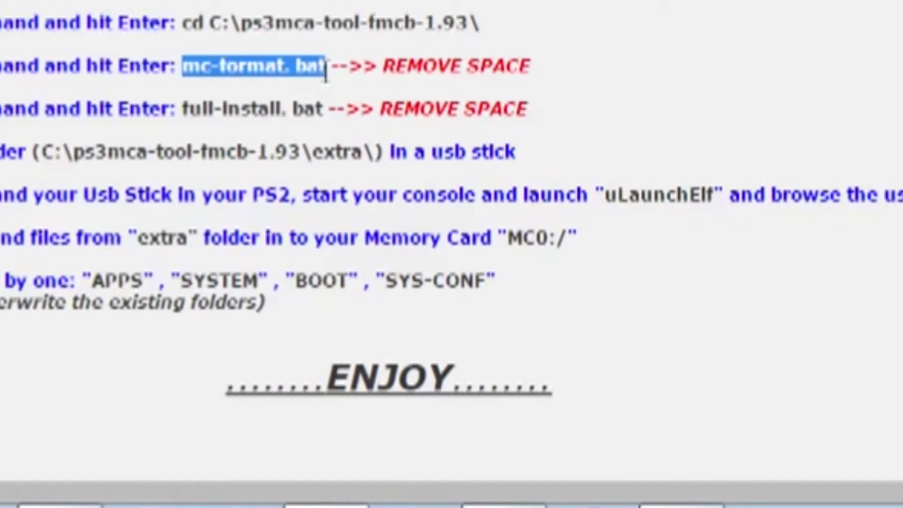
left_click(682, 506)
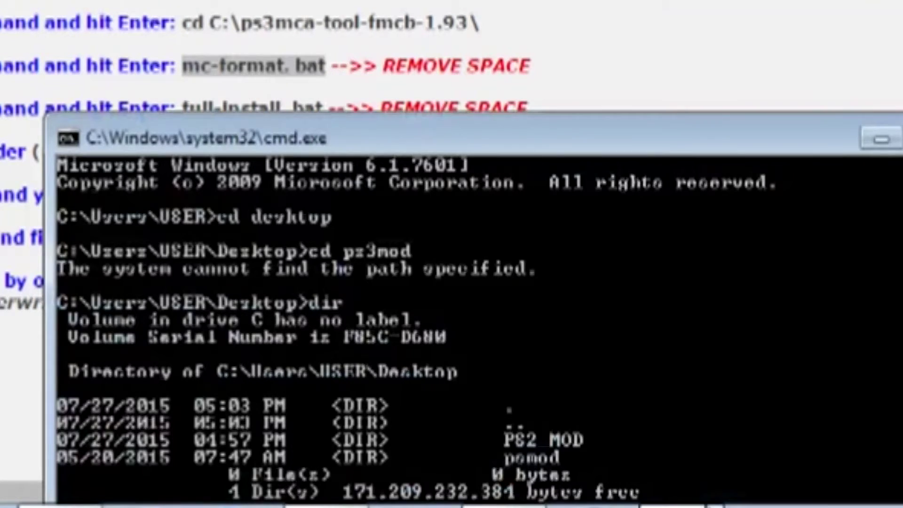
left_click_drag(643, 137, 902, 0)
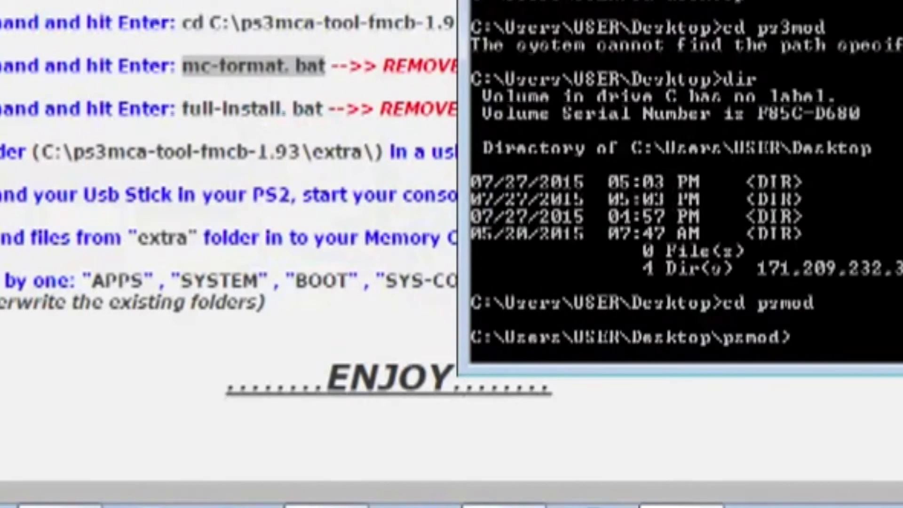
type("mc-")
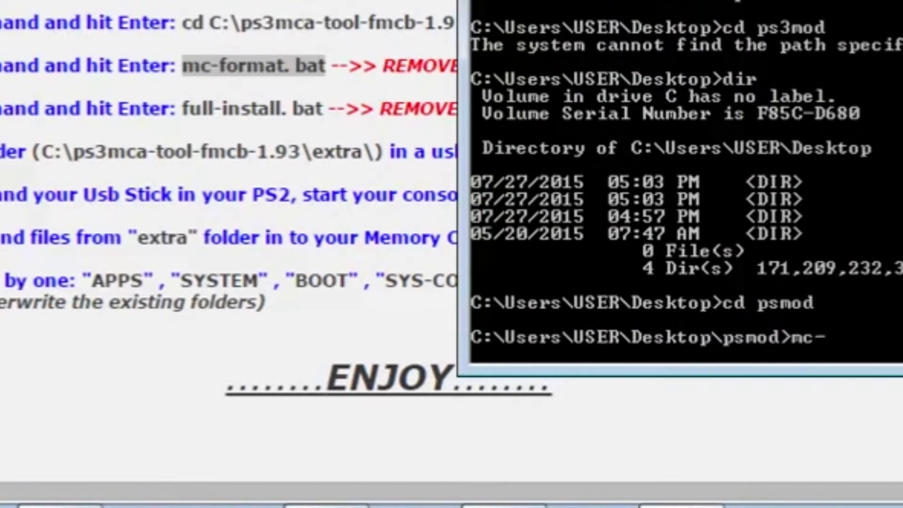
type("format.")
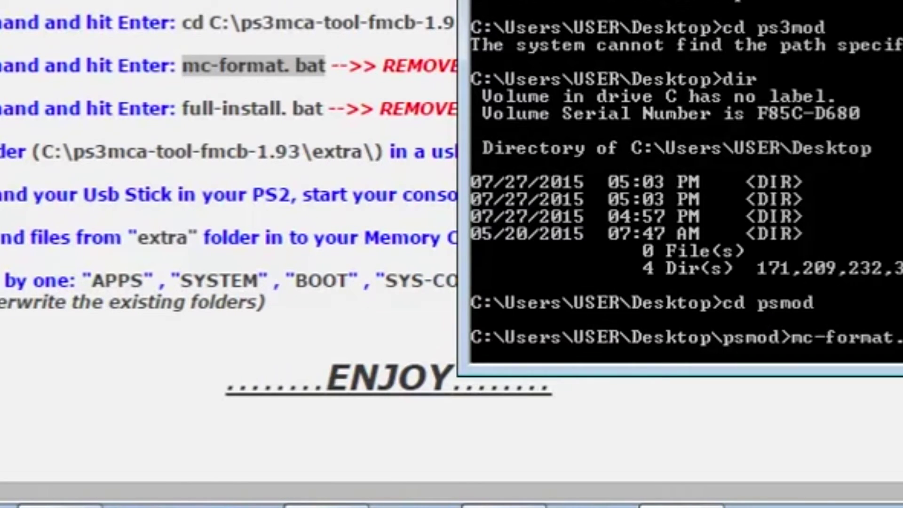
key("Return")
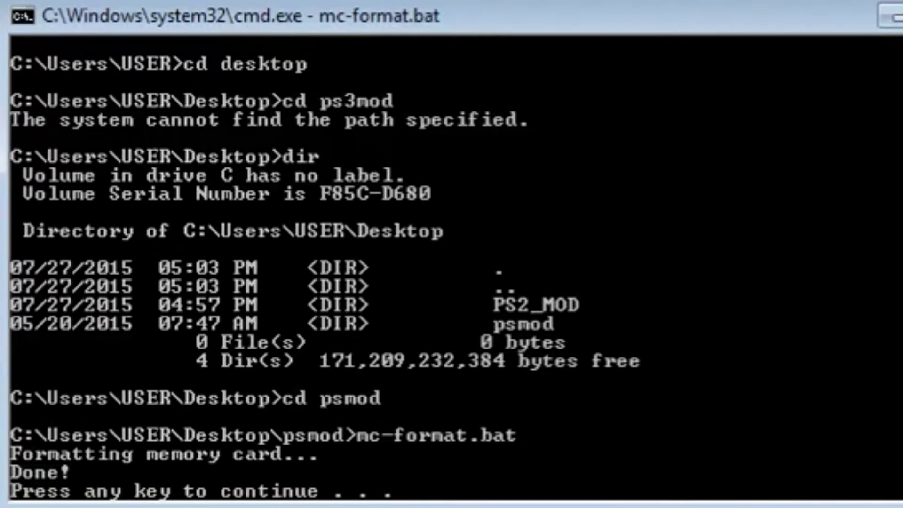
key("Return")
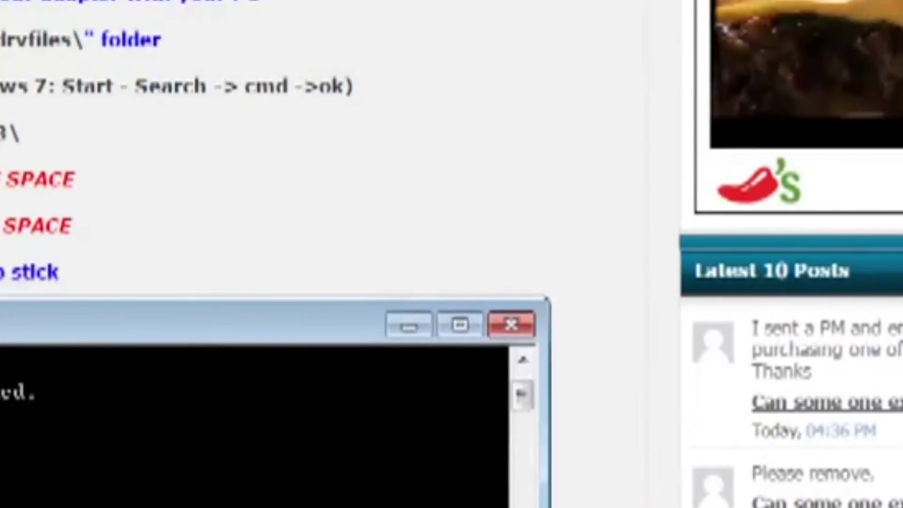
left_click_drag(303, 323, 10, 268)
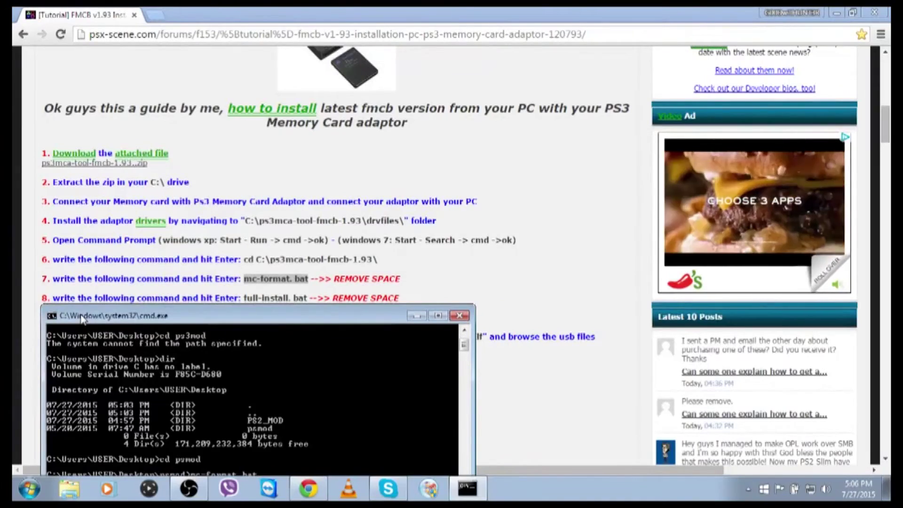
Run full-install.bat from the psmod directory to install Free MC Boot v1.93 on the memory card, and continue past its pause
left_click_drag(79, 318, 318, 170)
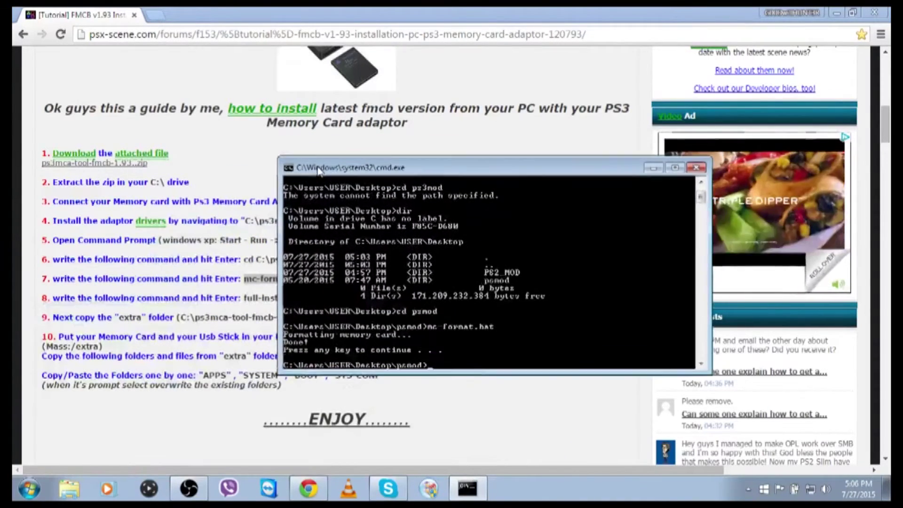
type("fu")
type("ll")
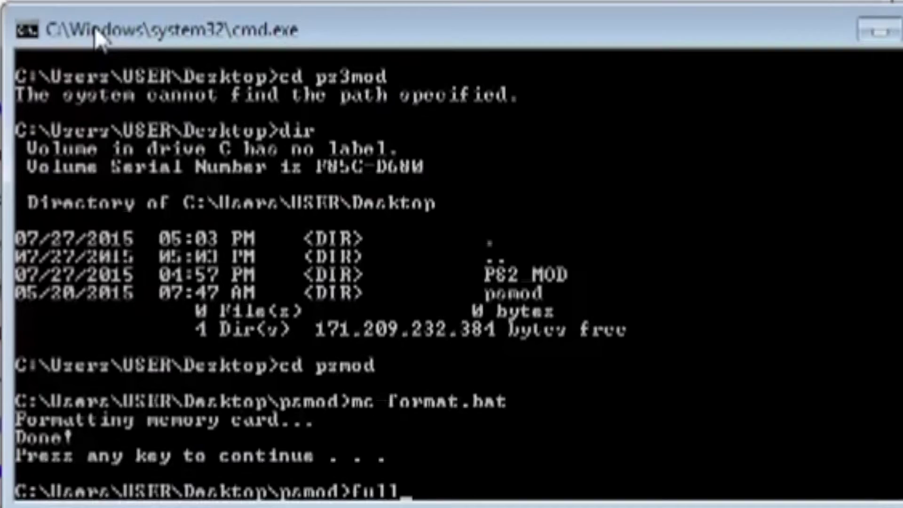
type("-install")
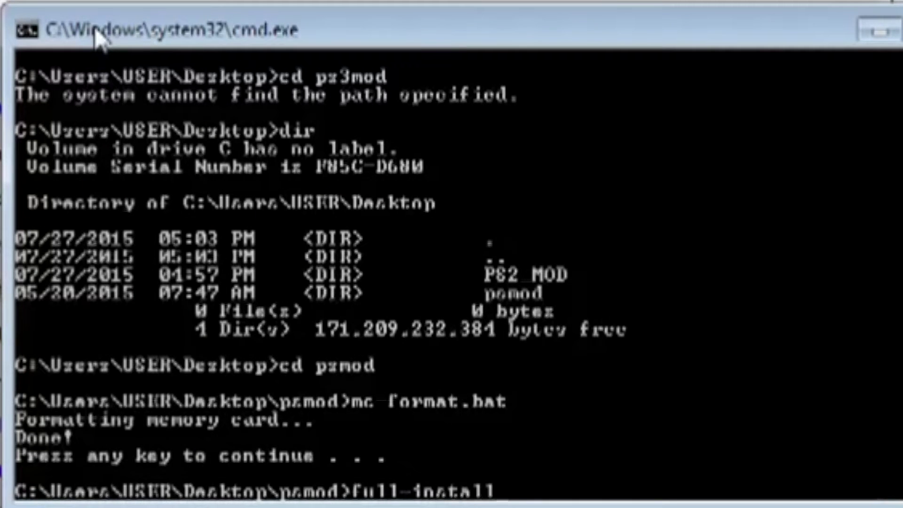
type(".bat")
key("Return")
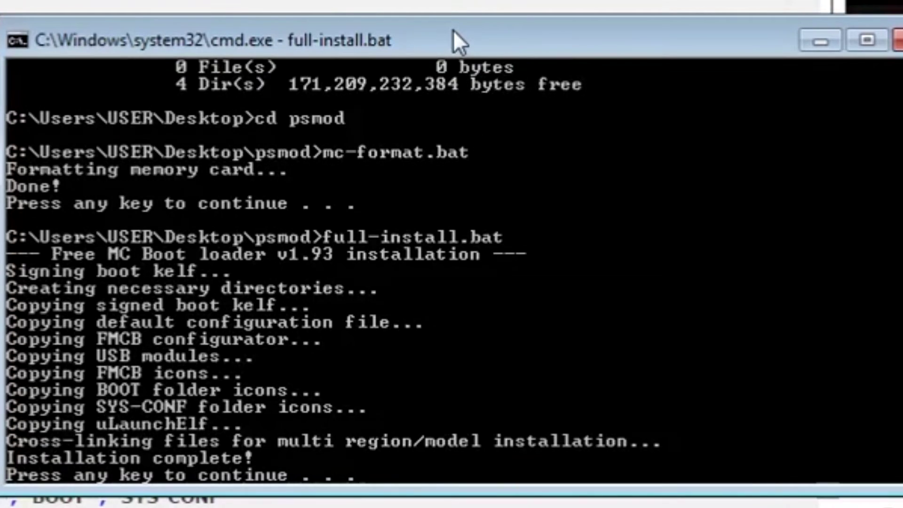
left_click_drag(453, 31, 43, 133)
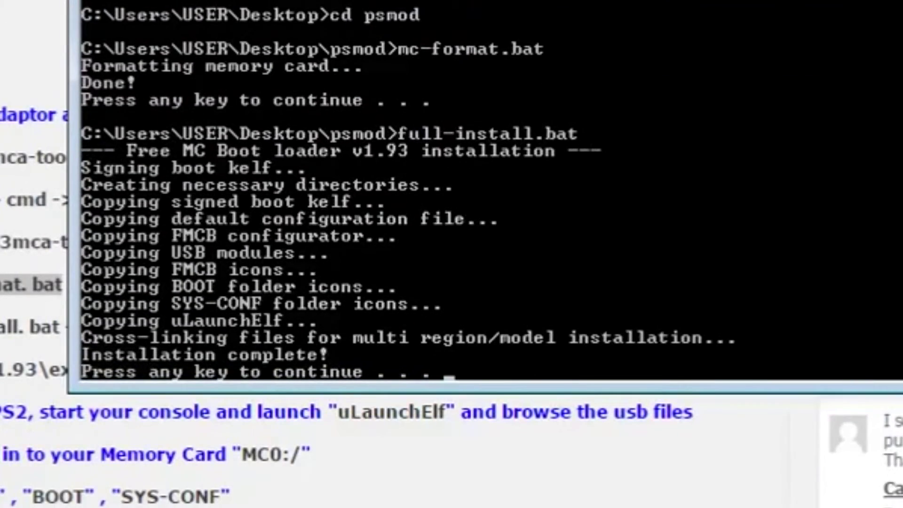
key("Return")
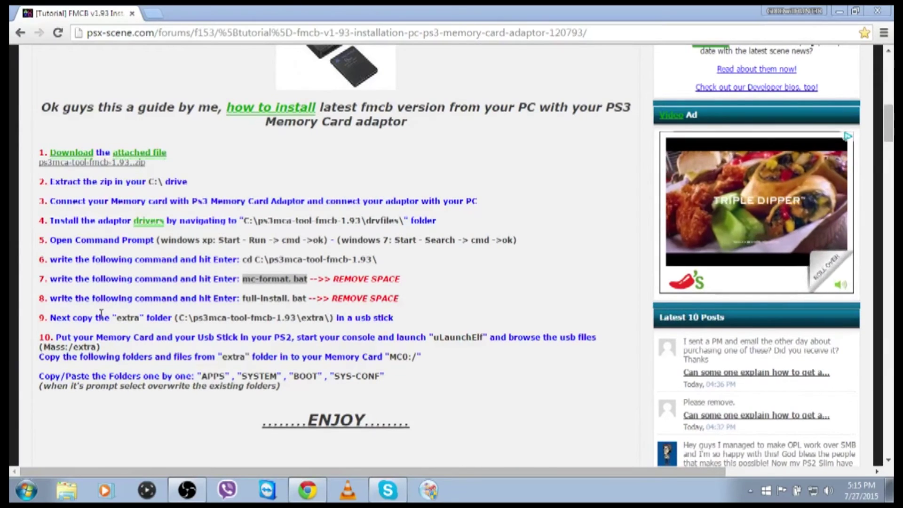
Highlight the guide's step 9 about the extra folder, and open the PS2_MOD folder and PS2_MEM (D:) drive in separate, visible windows
left_click_drag(45, 318, 399, 322)
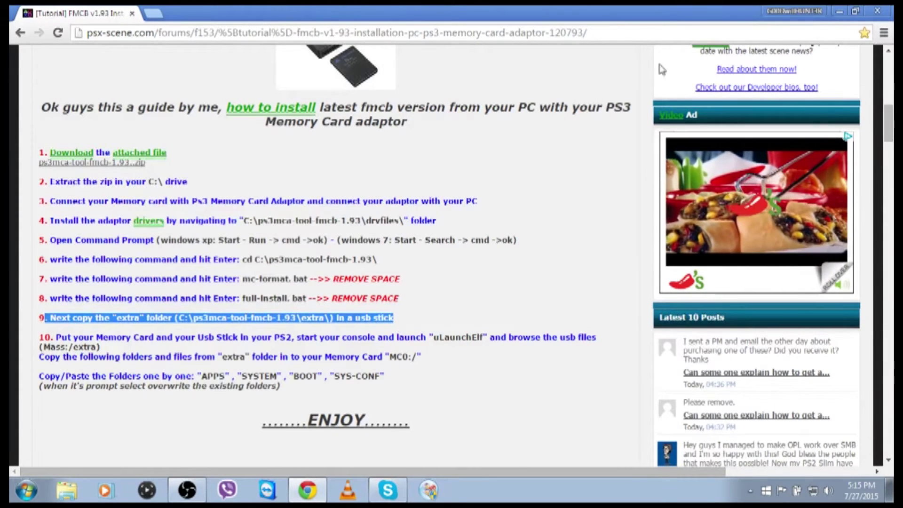
left_click(841, 12)
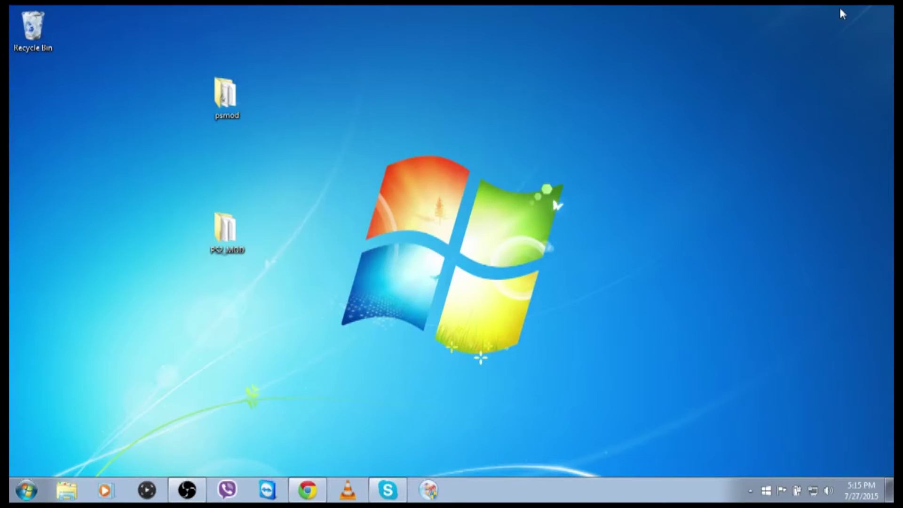
left_click(225, 230)
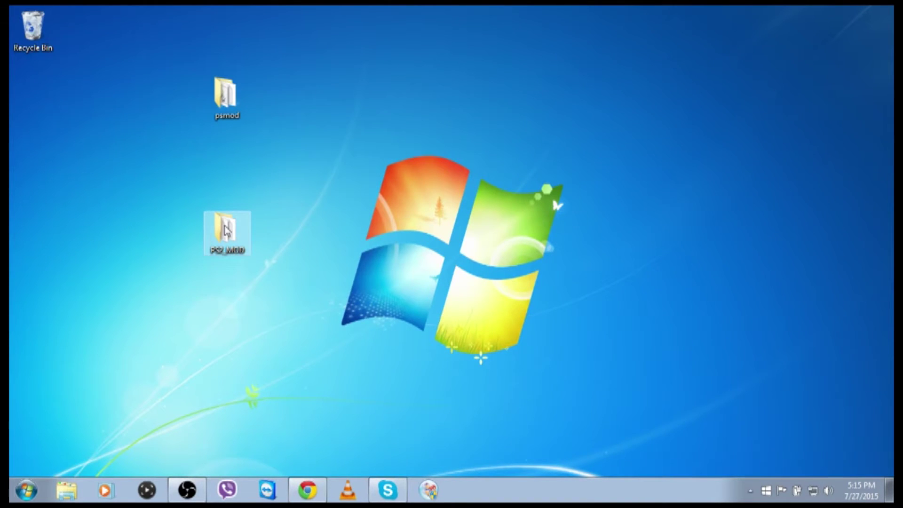
double_click(225, 230)
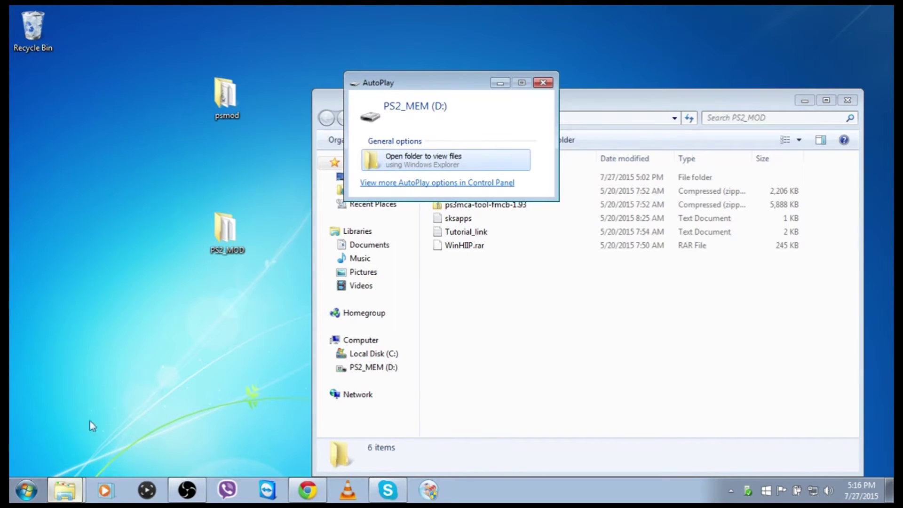
left_click(411, 160)
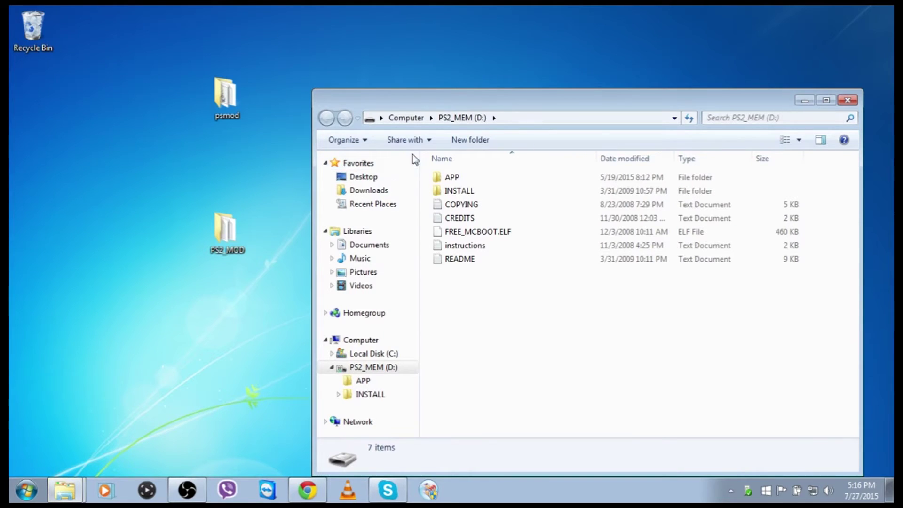
left_click_drag(503, 106, 421, 308)
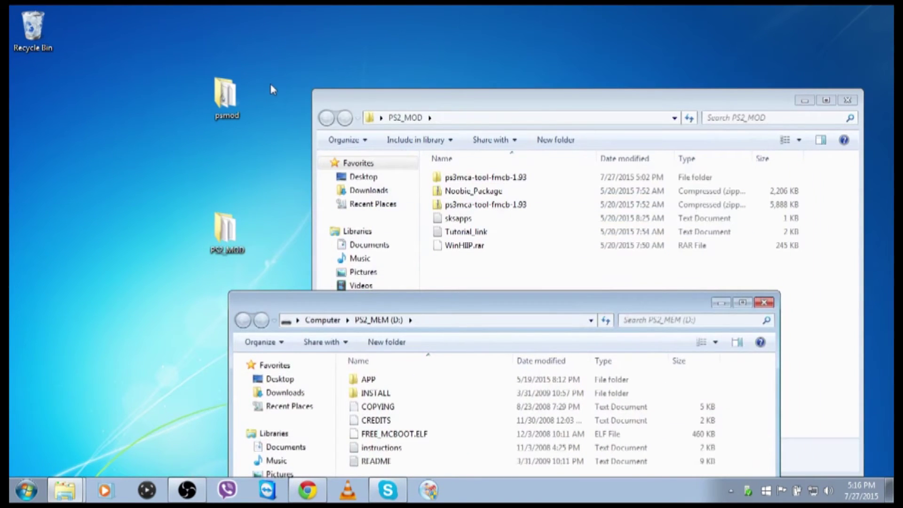
Inspect the contents of the extra folder inside the desktop's psmod folder, rechecking the guide's step 9, and close the window
double_click(225, 94)
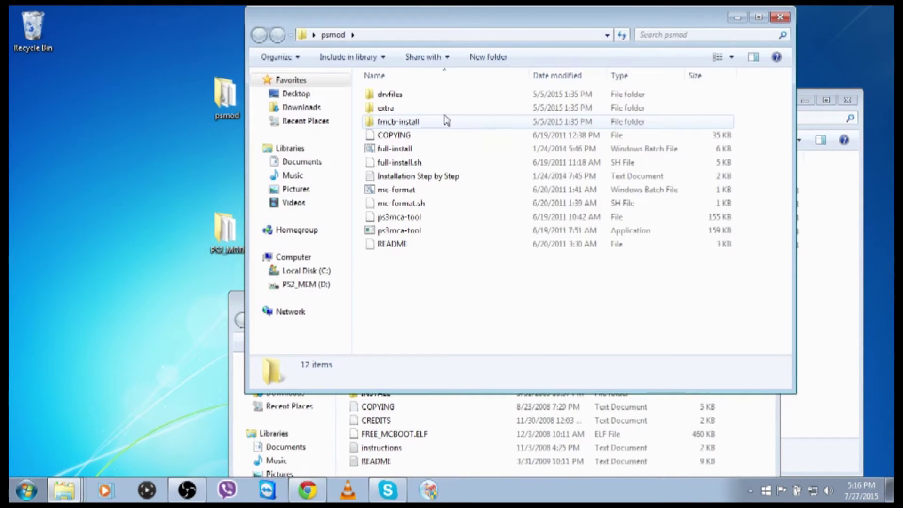
left_click(403, 110)
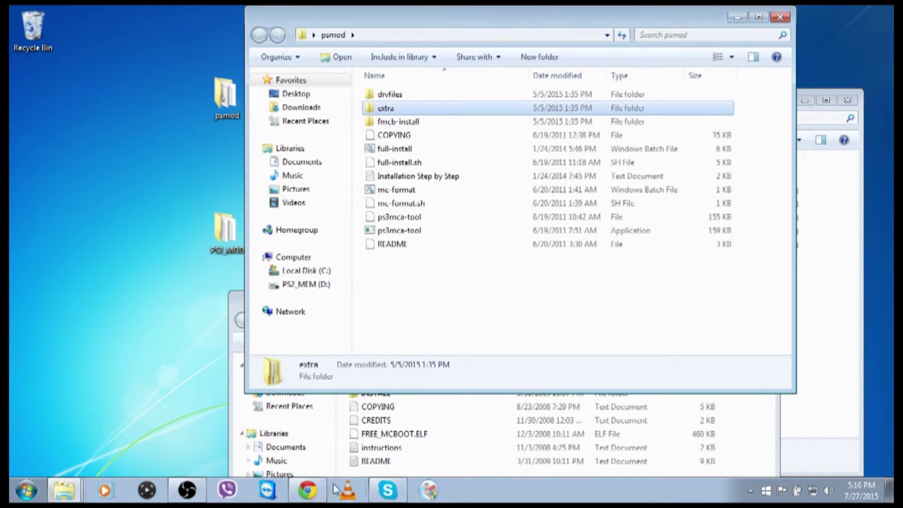
left_click(321, 495)
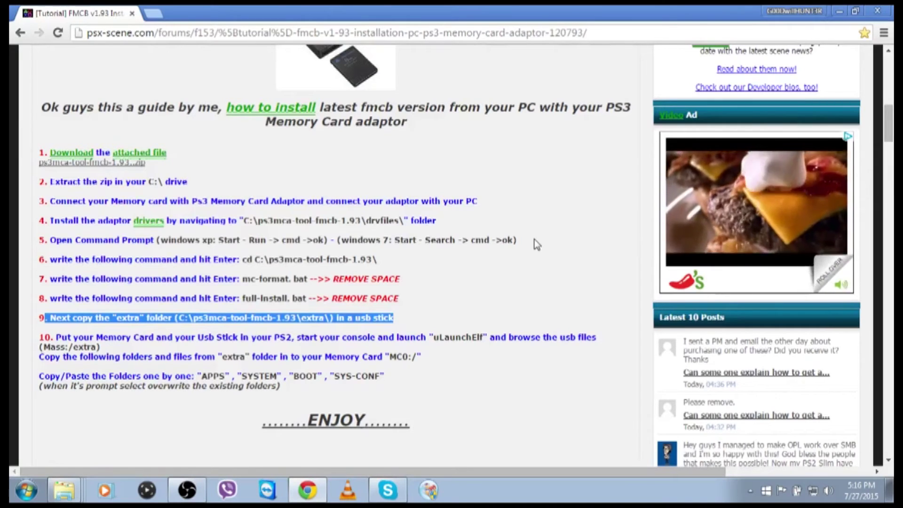
left_click(838, 10)
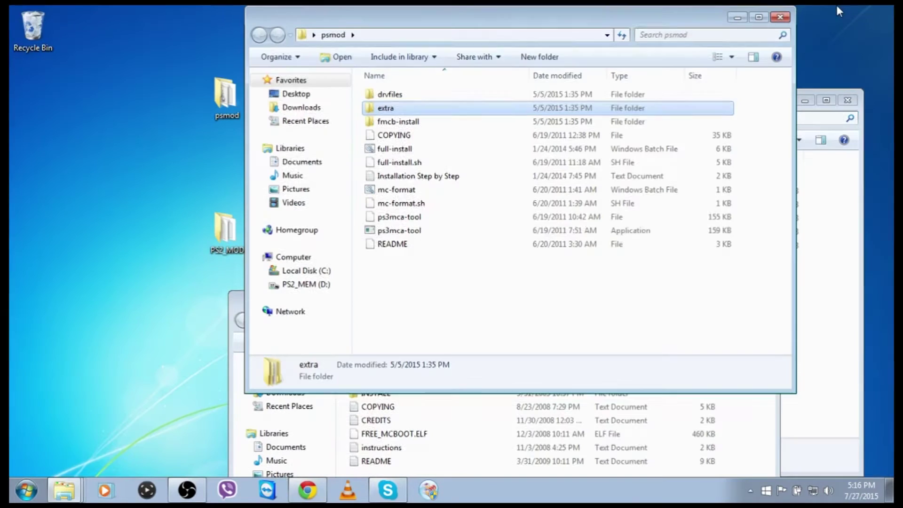
double_click(388, 109)
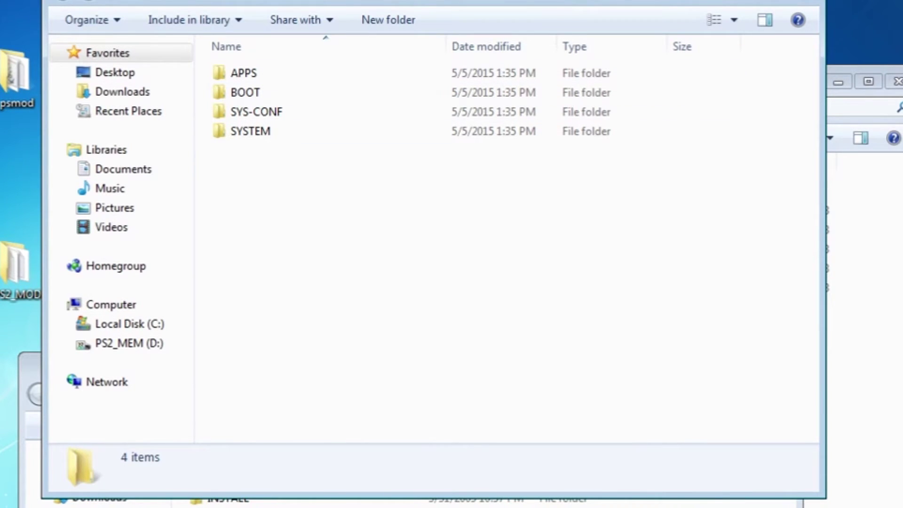
key("alt+F4")
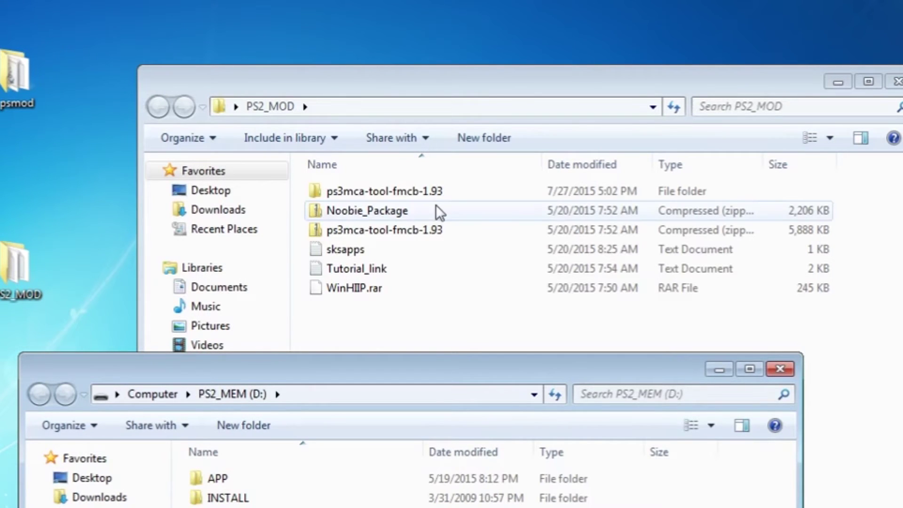
Open the sksapps text file in PS2_MOD and load sksapps.com in a new browser tab
left_click(400, 210)
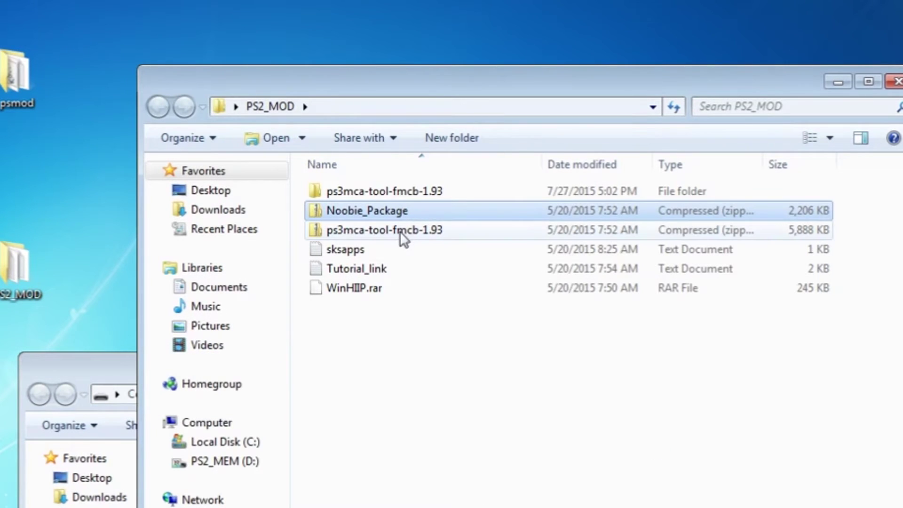
double_click(352, 248)
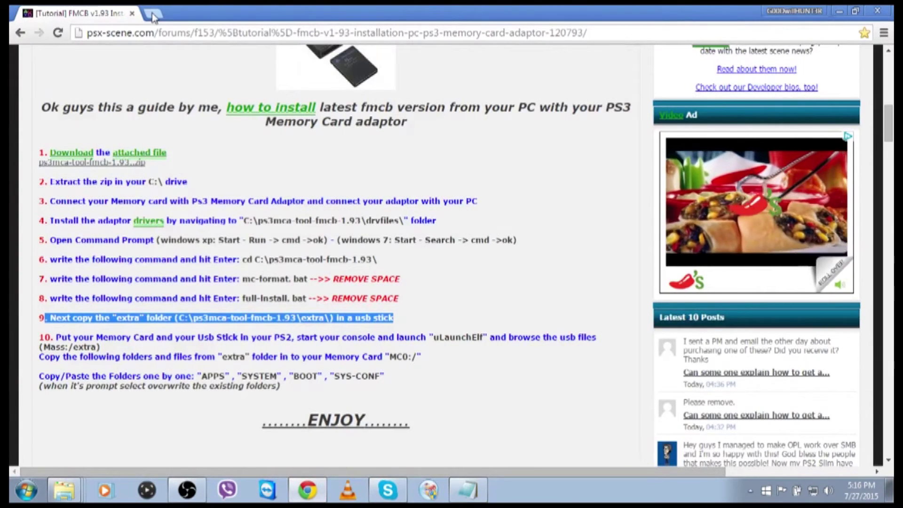
left_click(153, 16)
type("sksapps.com")
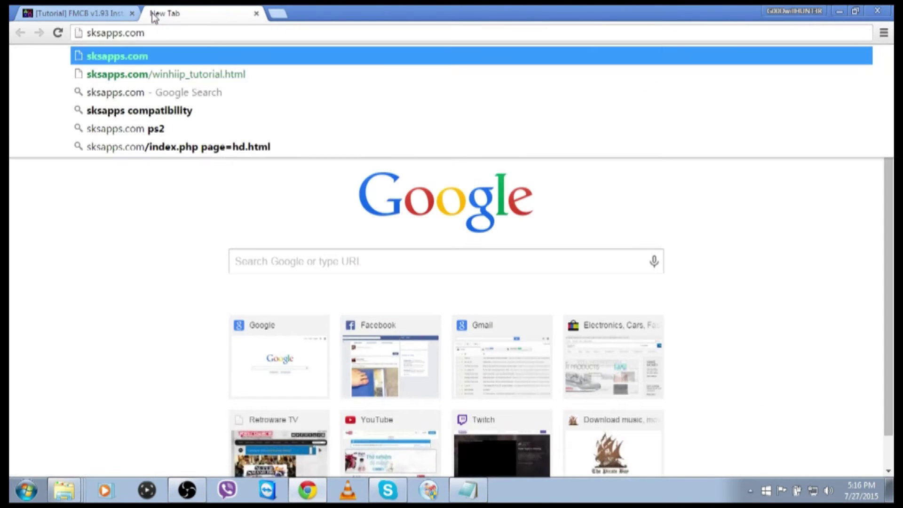
key("Return")
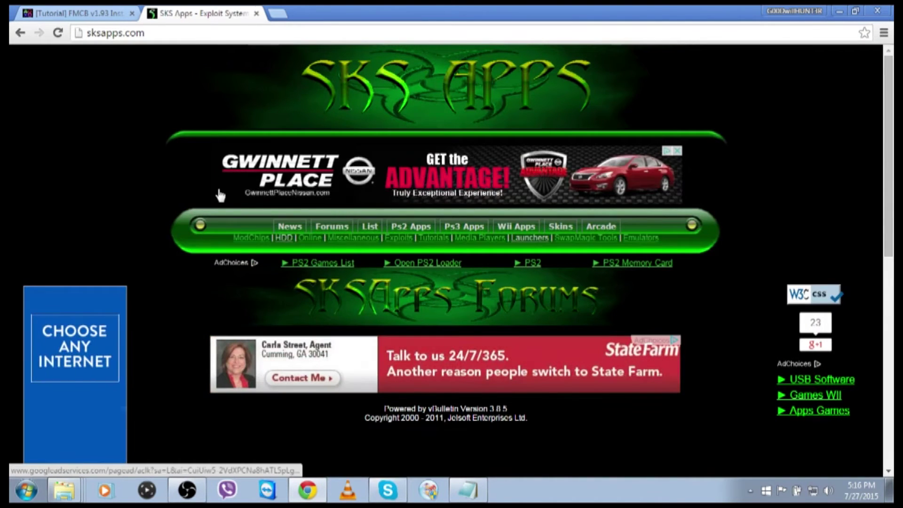
Browse the Launchers page of the site's Ps2 Apps section through its lists of ELF menu launchers
left_click(397, 225)
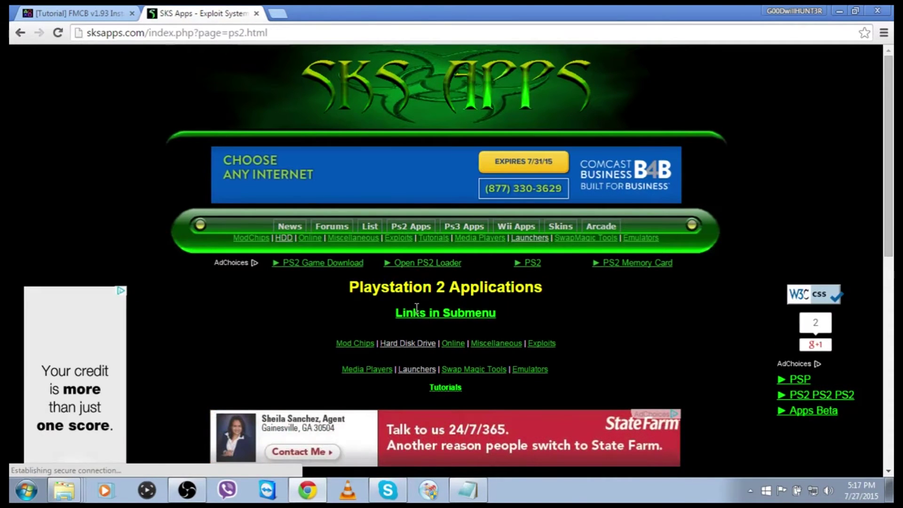
left_click(414, 369)
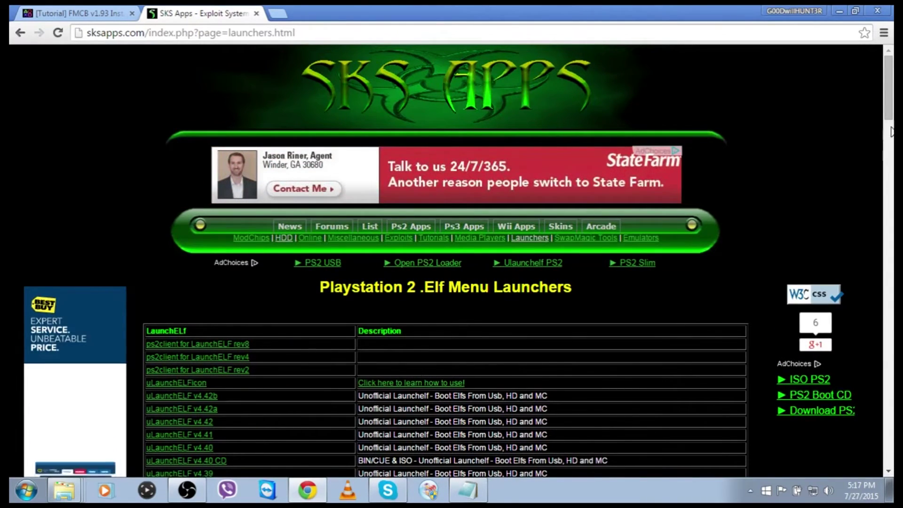
left_click_drag(888, 99, 877, 349)
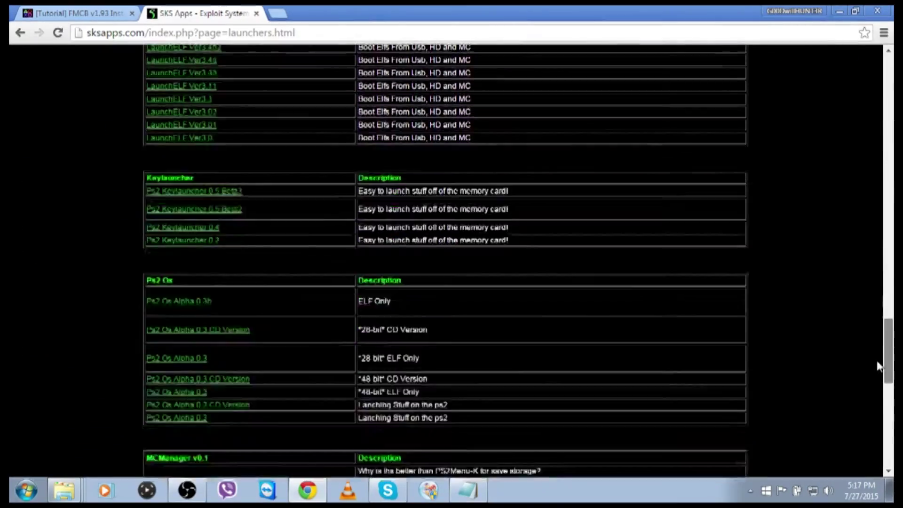
left_click_drag(877, 367, 886, 116)
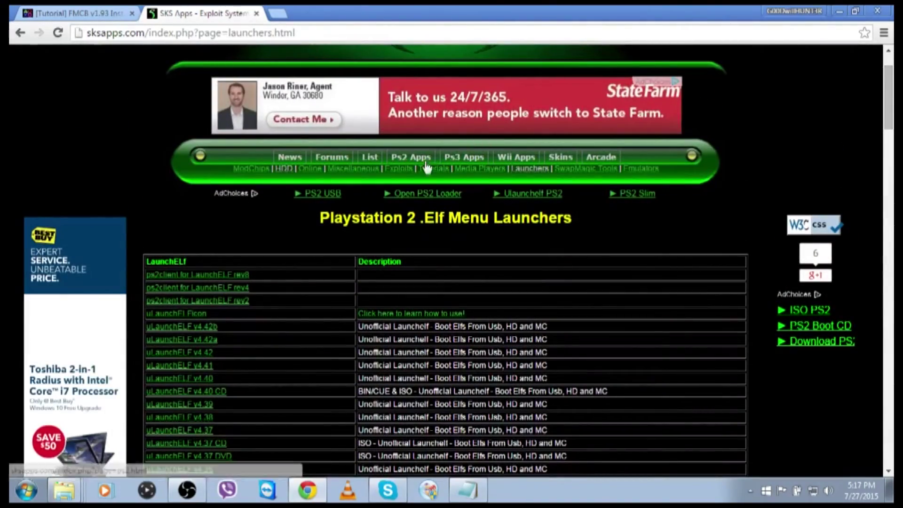
View the Free McBoot 1.8b Noobie Package entry on the site's Exploits page, and close the sksapps text file
left_click(399, 168)
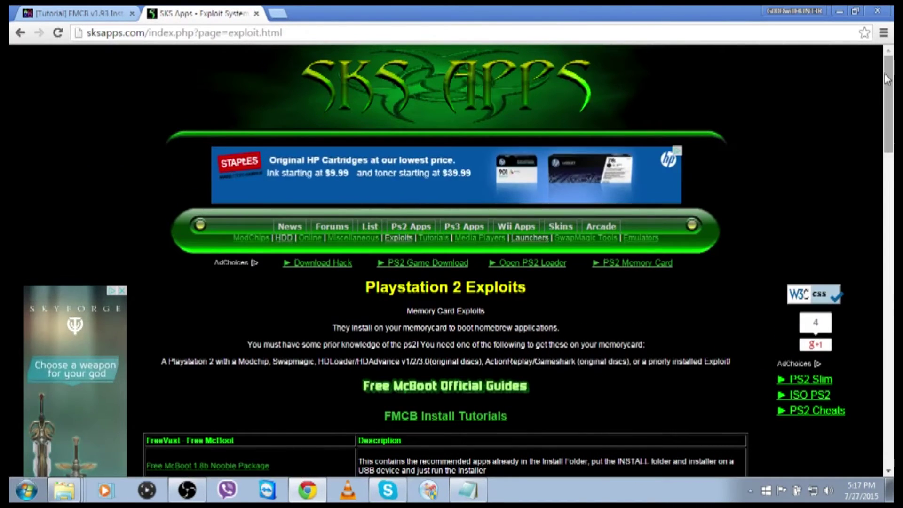
left_click_drag(886, 79, 891, 112)
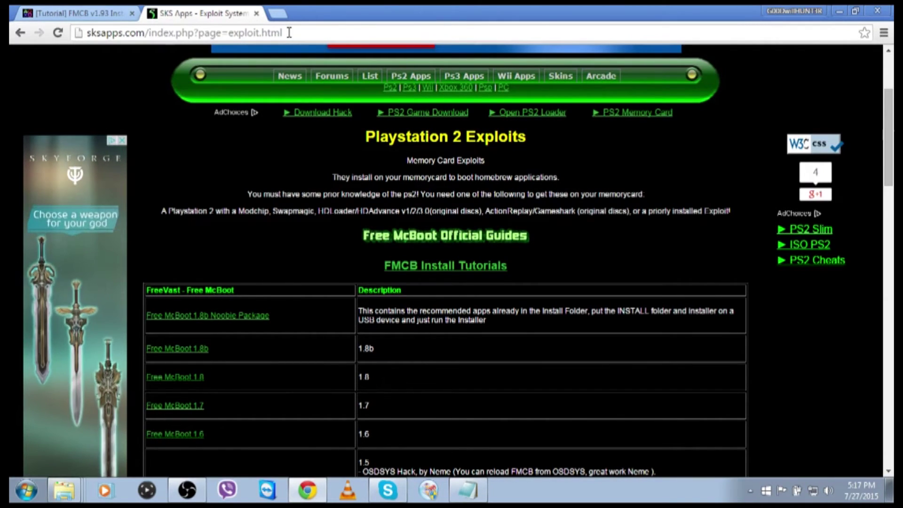
mouse_move(397, 91)
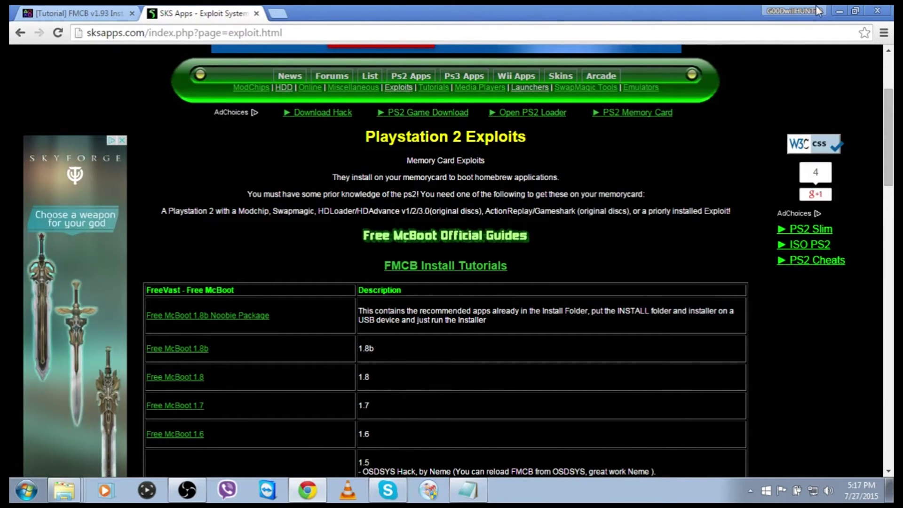
left_click(839, 10)
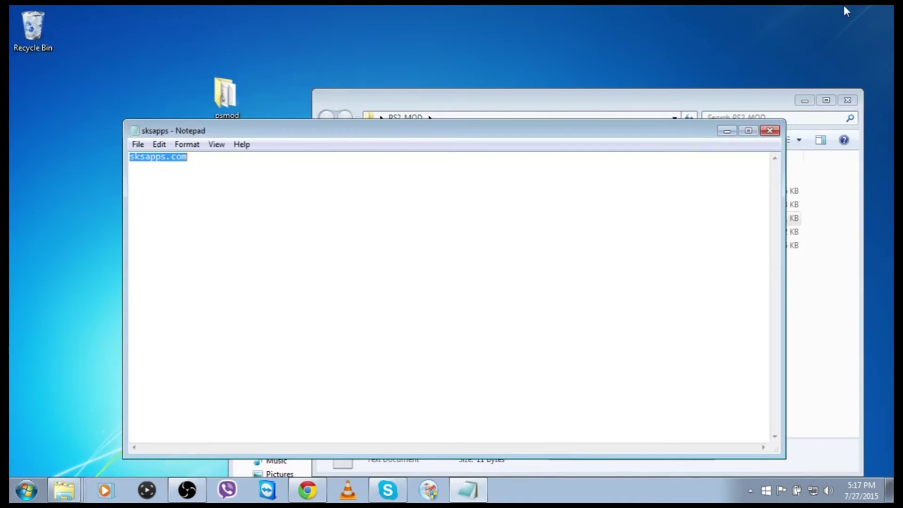
left_click(770, 131)
left_click(483, 192)
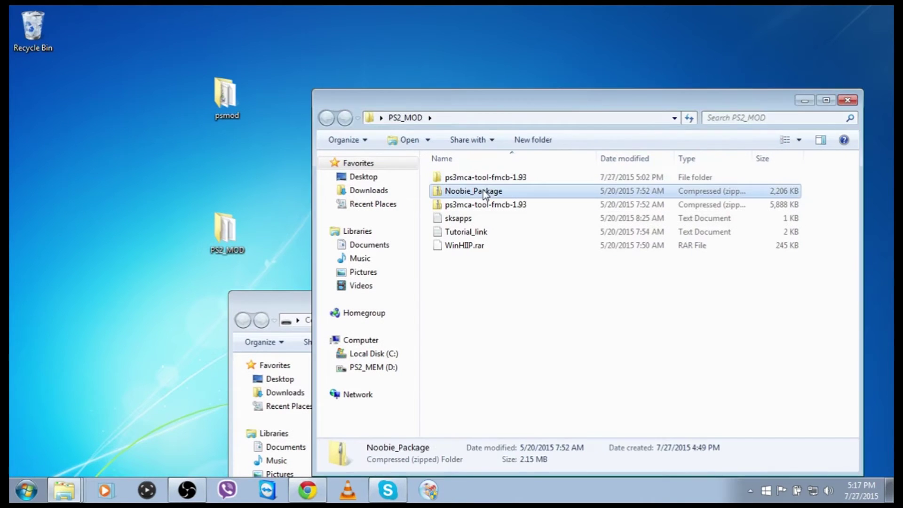
right_click(483, 190)
left_click(512, 232)
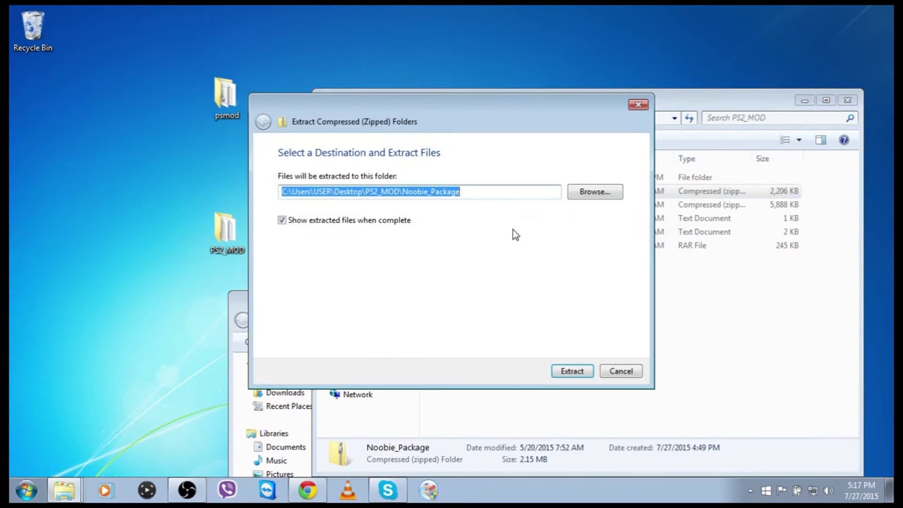
left_click(619, 372)
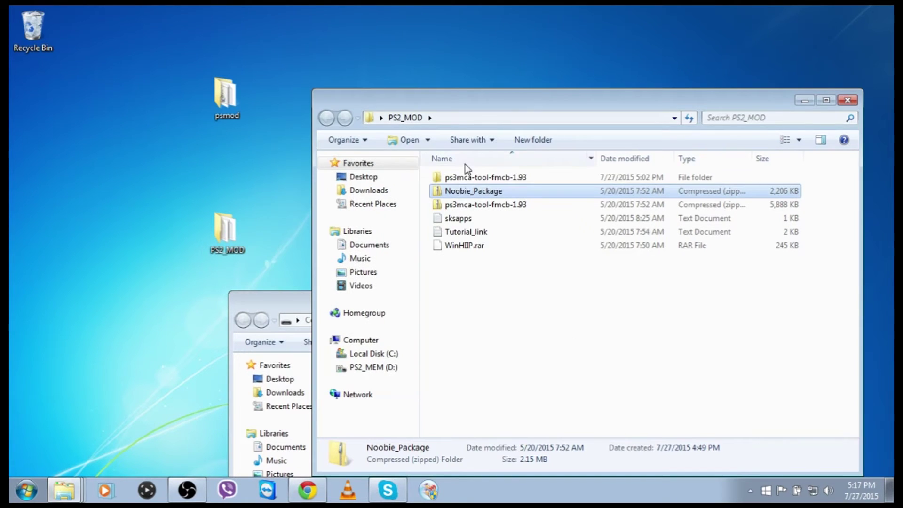
Extract the Noobie_Package zip archive with 7-Zip into a Noobie_Package subfolder of PS2_MOD, keeping full pathnames
right_click(464, 193)
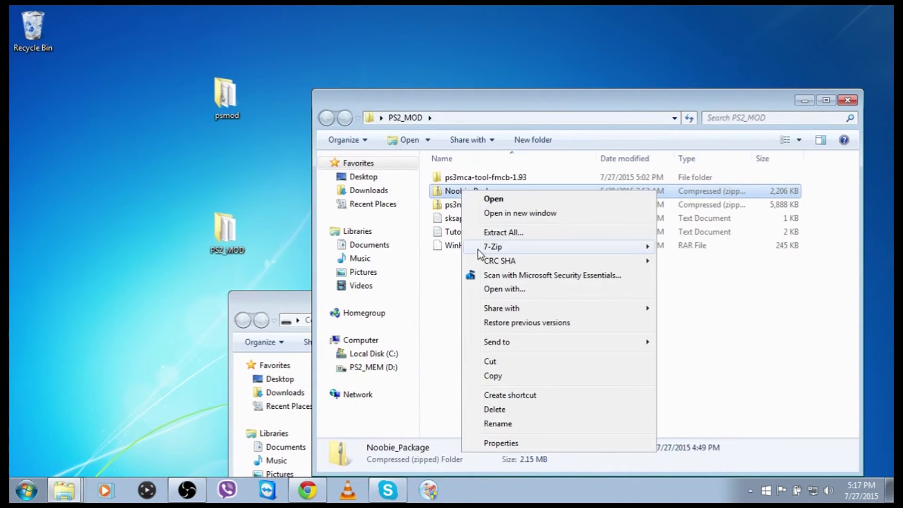
mouse_move(481, 254)
left_click(735, 276)
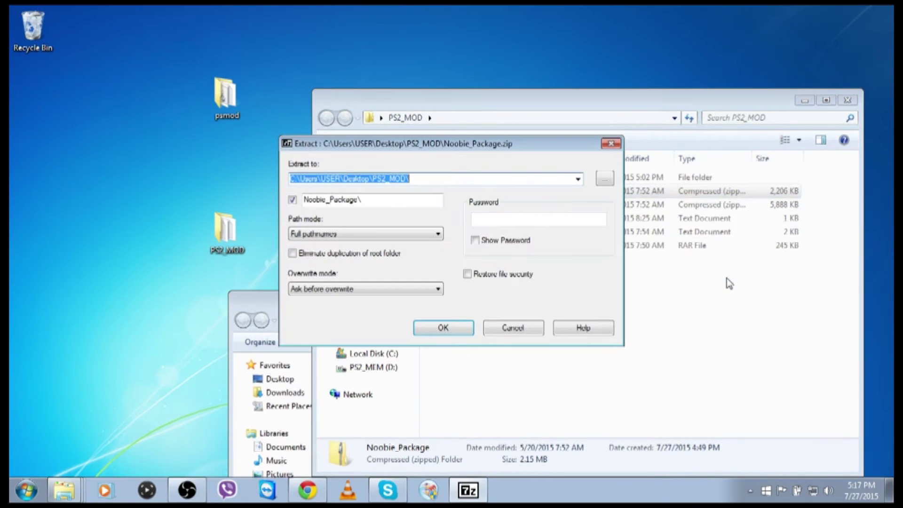
left_click(449, 326)
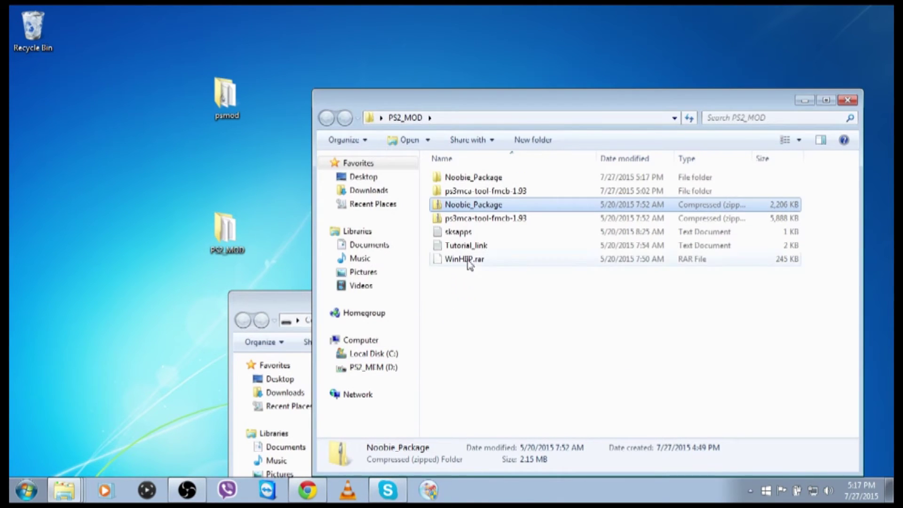
Open the innermost folder of the extracted Noobie_Package, view its instructions text file, and close the file
double_click(485, 176)
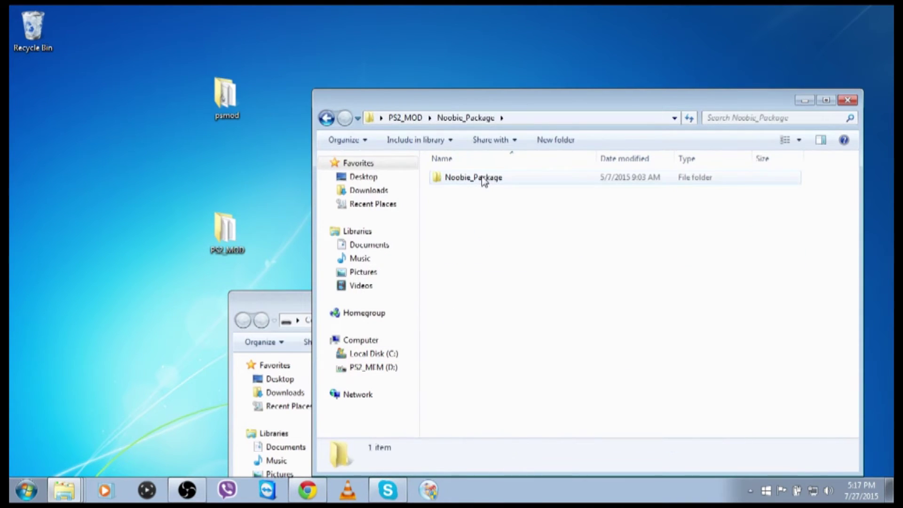
double_click(484, 178)
left_click(484, 181)
double_click(484, 181)
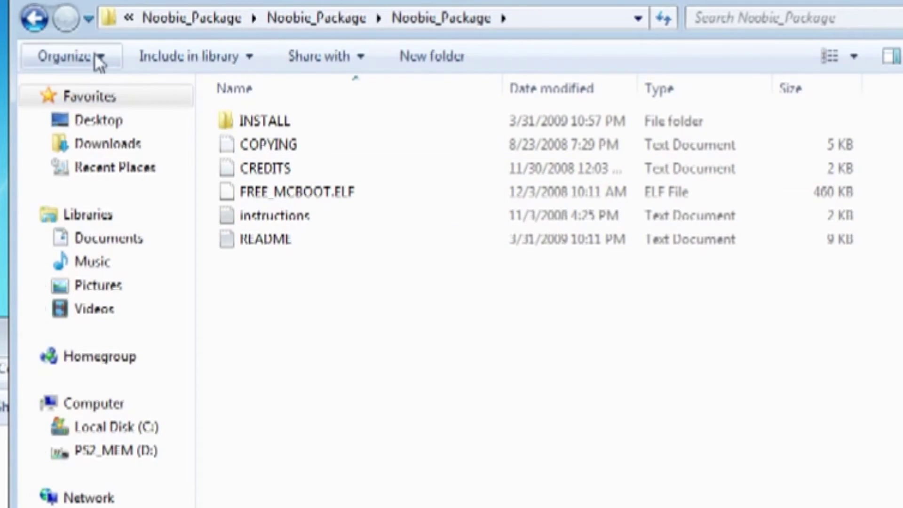
double_click(270, 213)
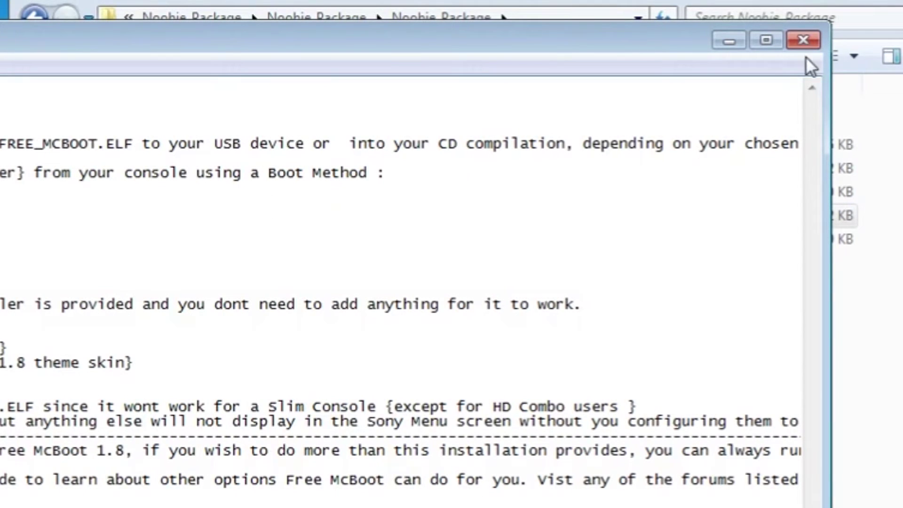
left_click(804, 38)
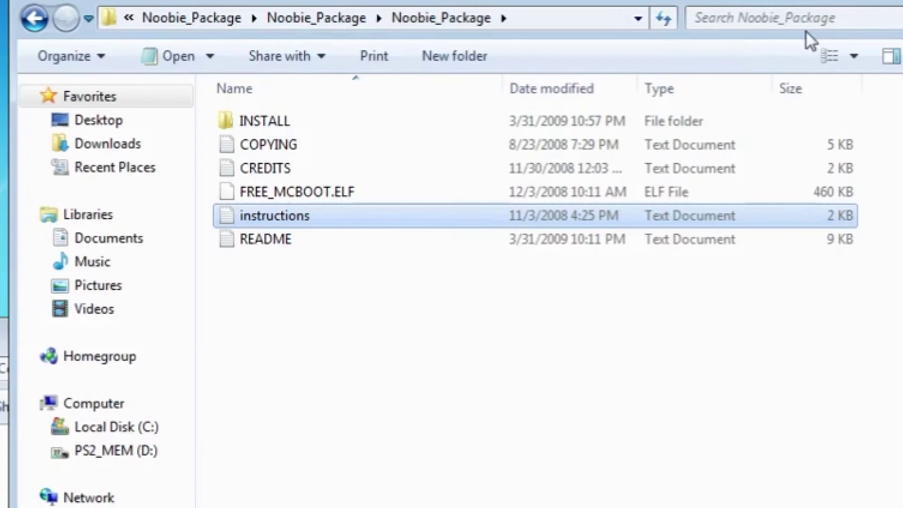
Copy the extracted INSTALL folder and open the PS2_MEM (D:) drive
left_click(314, 120)
right_click(314, 121)
left_click(380, 454)
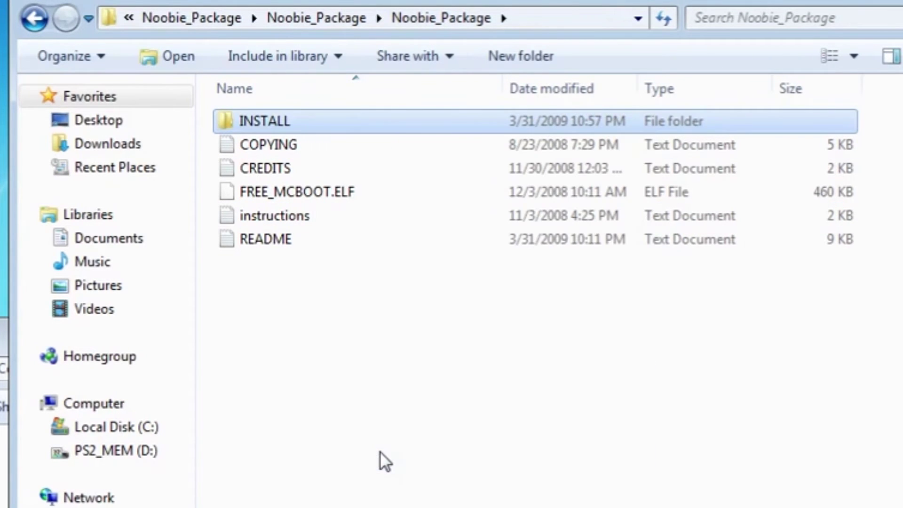
left_click(174, 449)
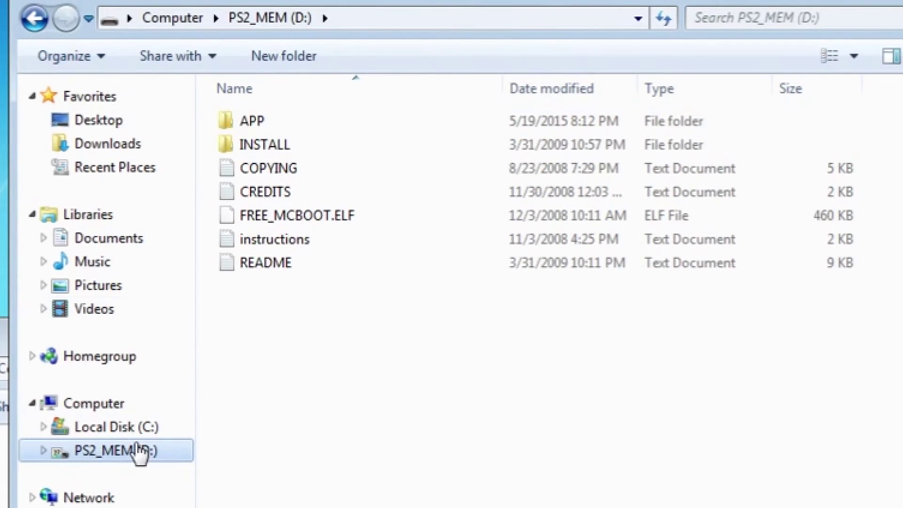
Inspect the INSTALL folder on PS2_MEM (D:), including its APPS and FMCB_CFG subfolders
double_click(263, 135)
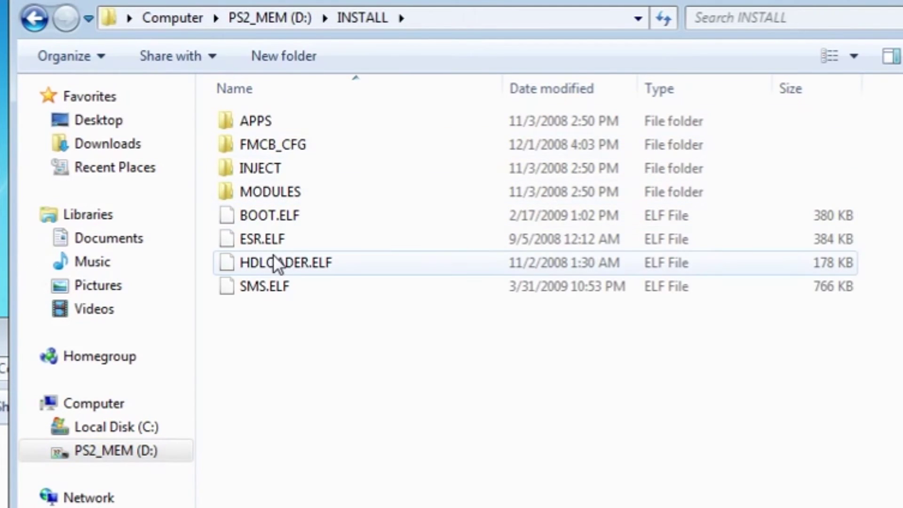
left_click(35, 21)
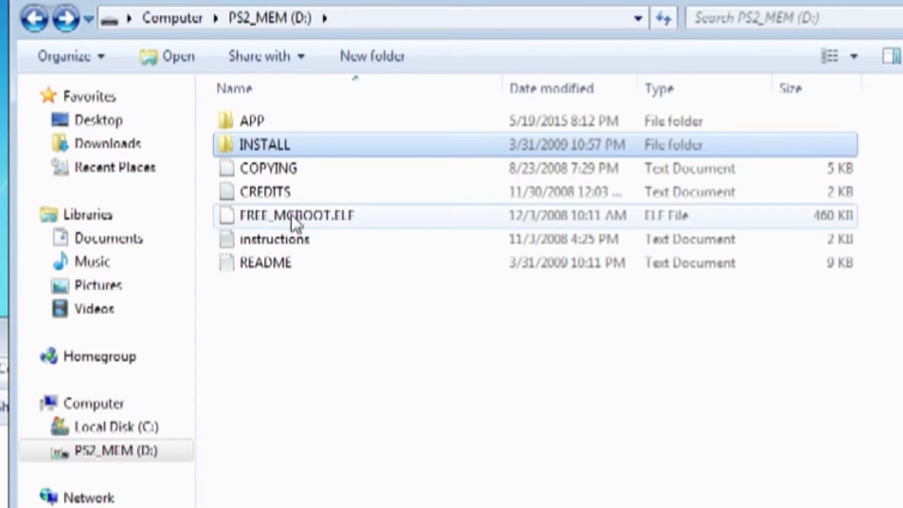
left_click(275, 142)
left_click(421, 192)
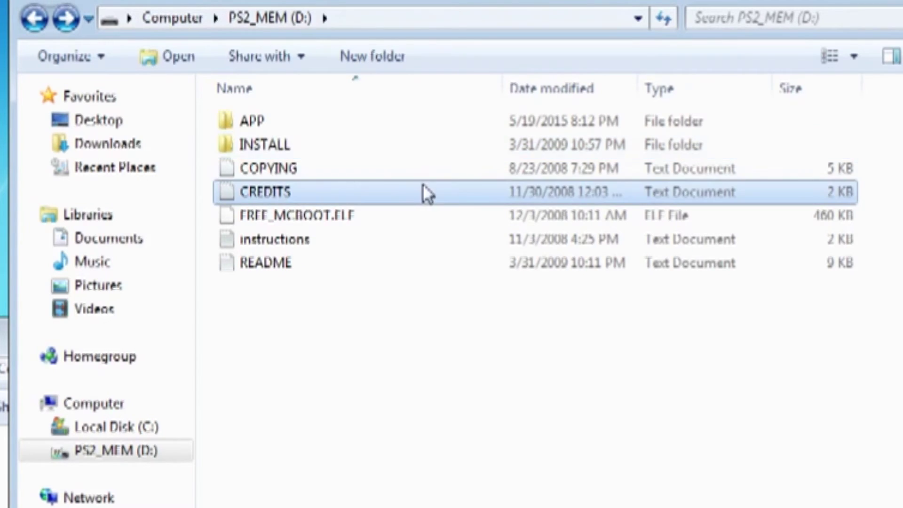
double_click(300, 152)
double_click(287, 123)
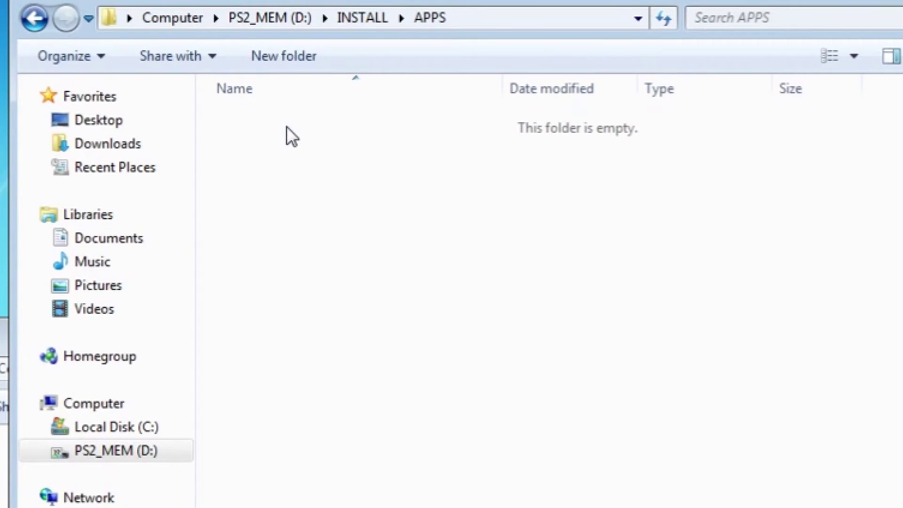
left_click(48, 17)
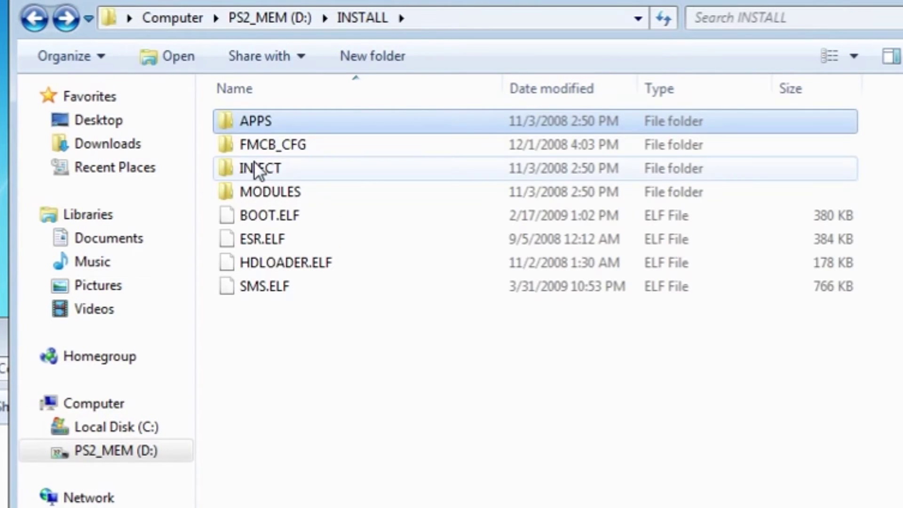
double_click(252, 146)
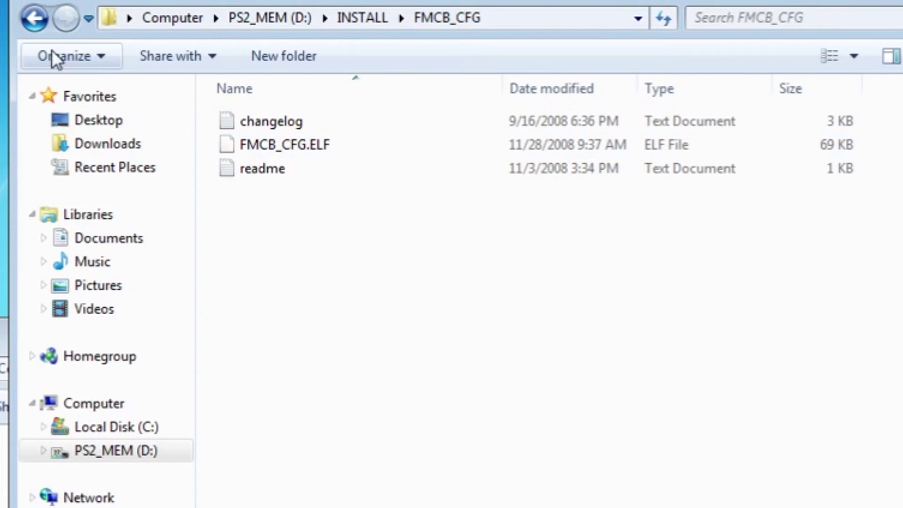
left_click(36, 20)
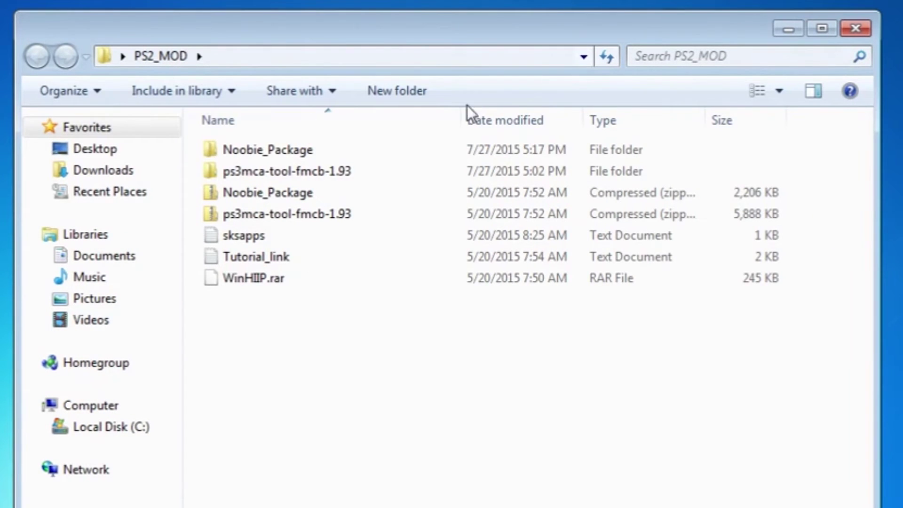
Reopen the innermost Noobie_Package folder in PS2_MOD and check the FREE_MCBOOT.ELF file and the INSTALL folder
double_click(292, 149)
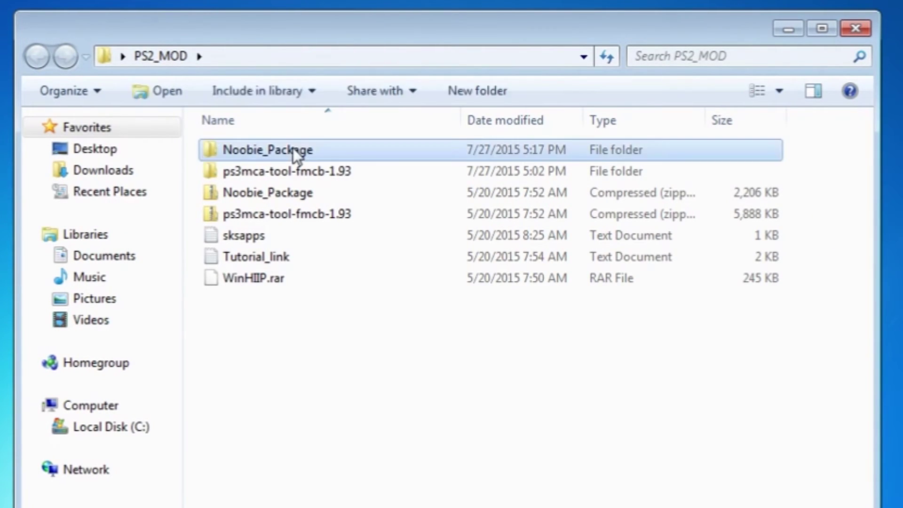
double_click(292, 149)
left_click(293, 149)
double_click(292, 150)
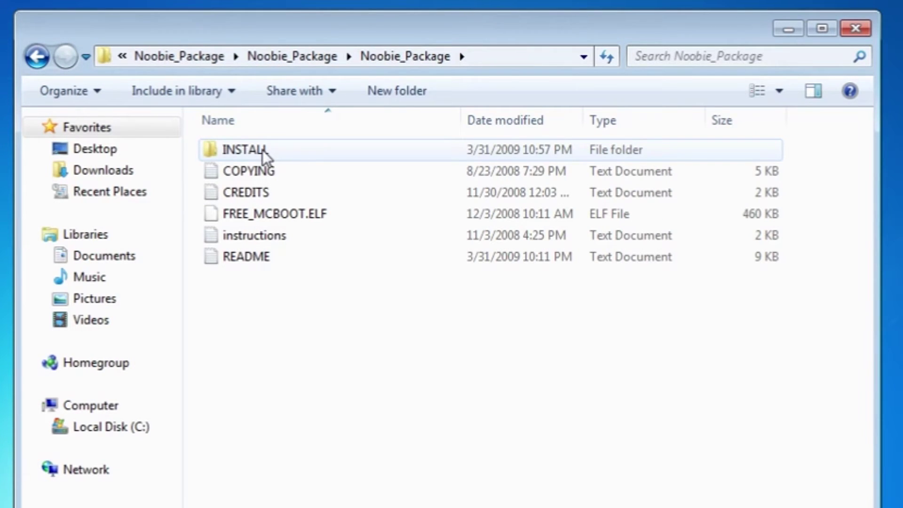
right_click(260, 217)
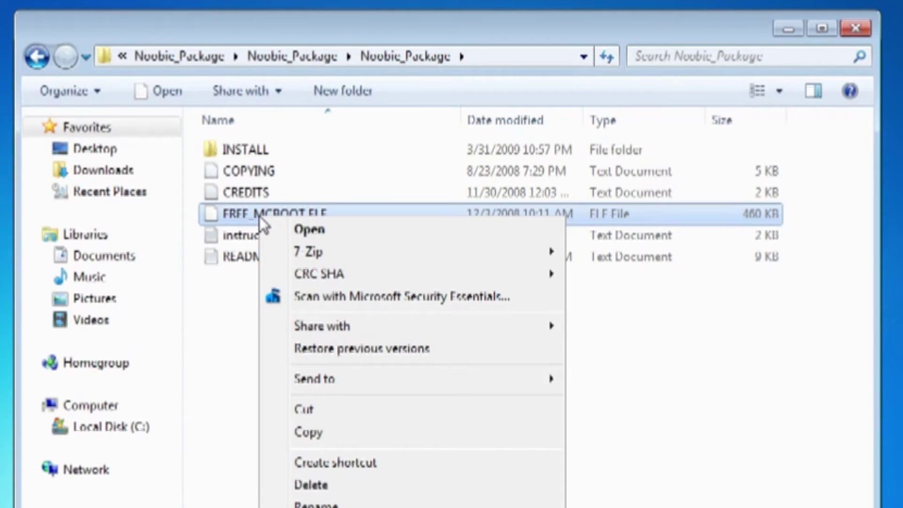
left_click(222, 213)
left_click(235, 157)
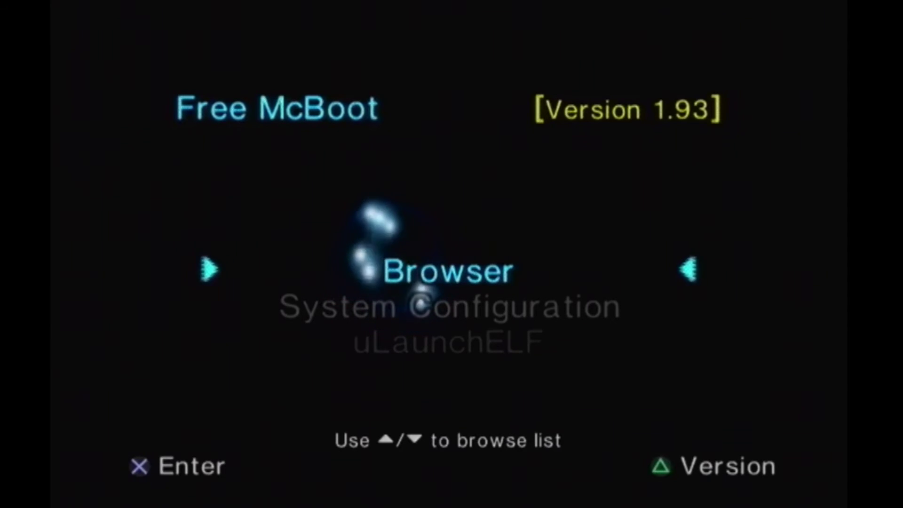
Browse the Free McBoot 1.93 start list on the console from Browser down to Free McBoot Configurator
key("Down")
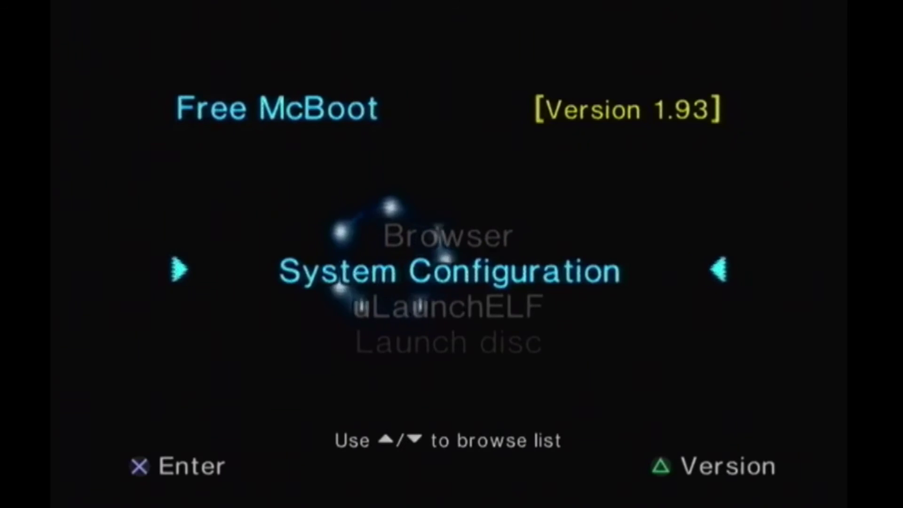
key("Down")
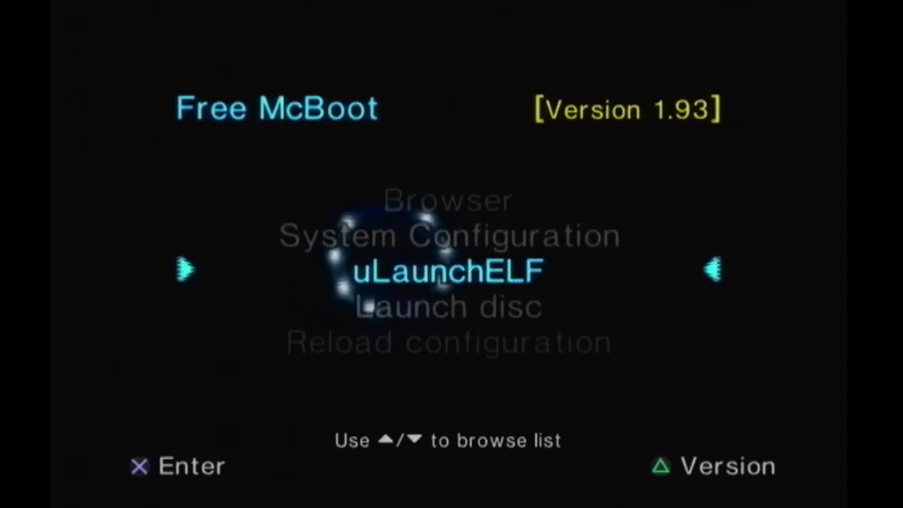
key("Down")
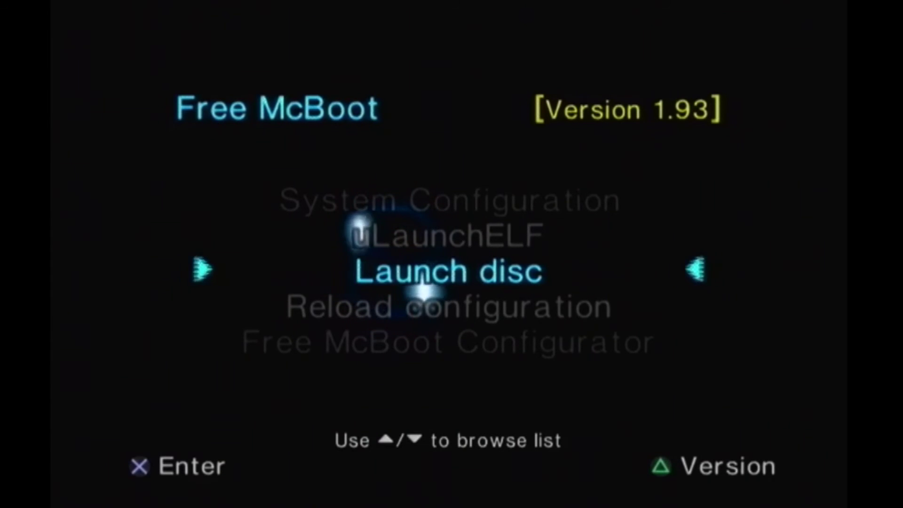
key("Down")
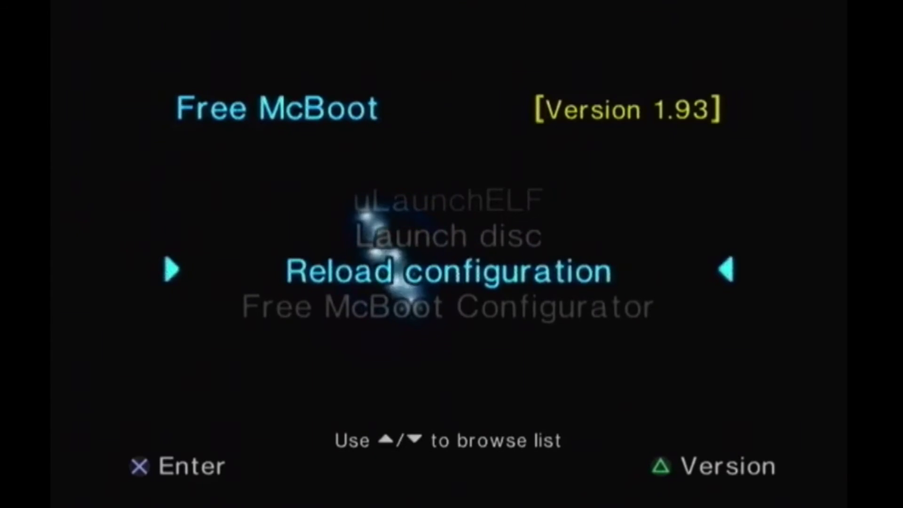
key("Down")
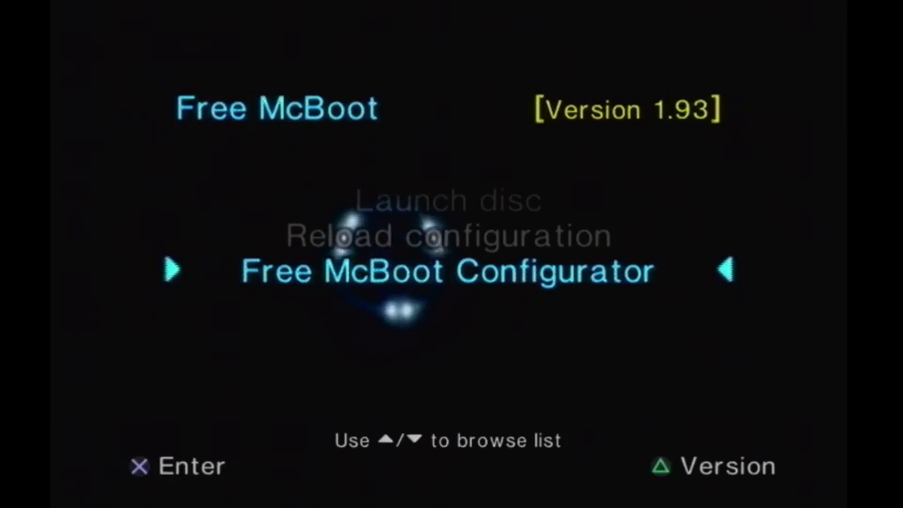
Start uLaunchELF and launch the Free McBoot v1.8 installer from the mass:/ USB device
key("Up")
key("Up")
key("Up")
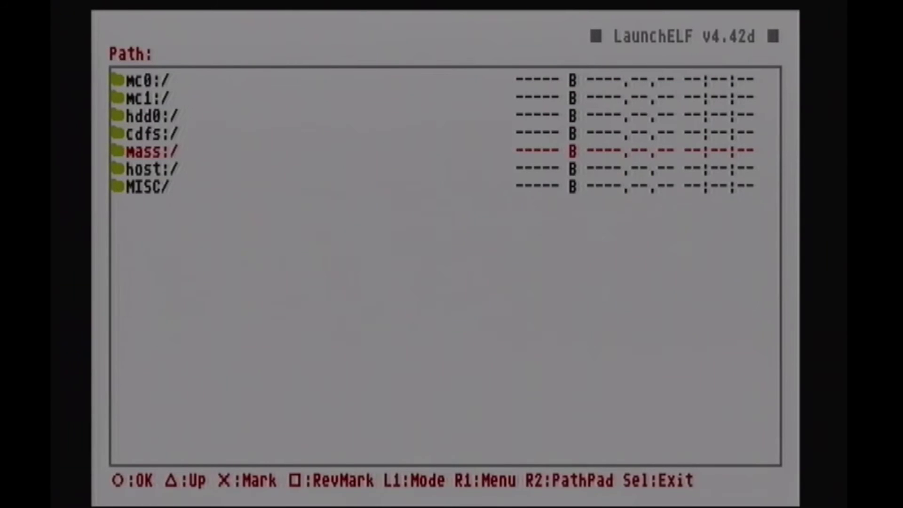
key("Return")
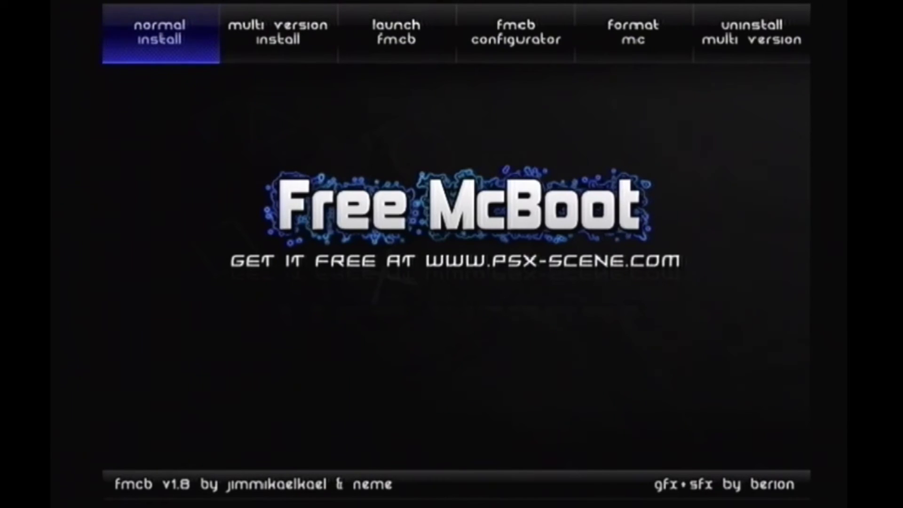
Perform a normal install of Free McBoot on Memory Card 1, overwriting the existing configuration file
key("Right")
key("Left")
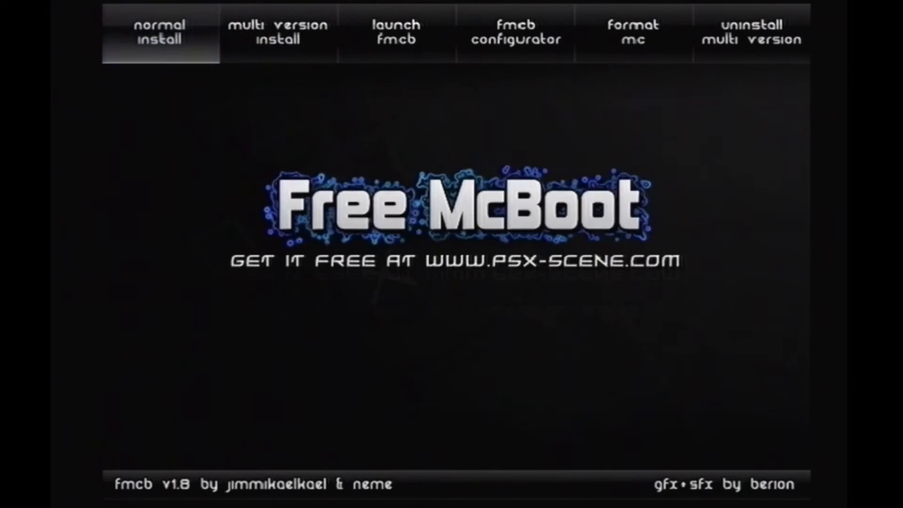
key("Return")
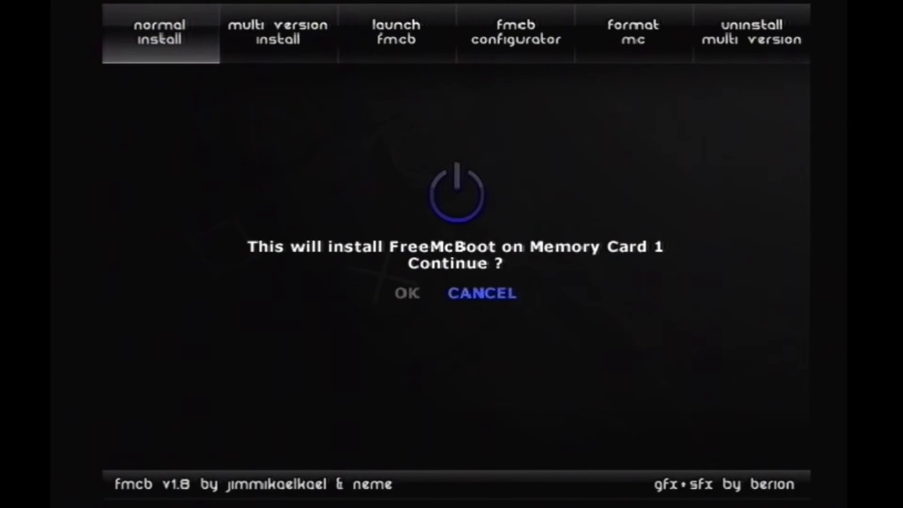
key("Left")
key("Return")
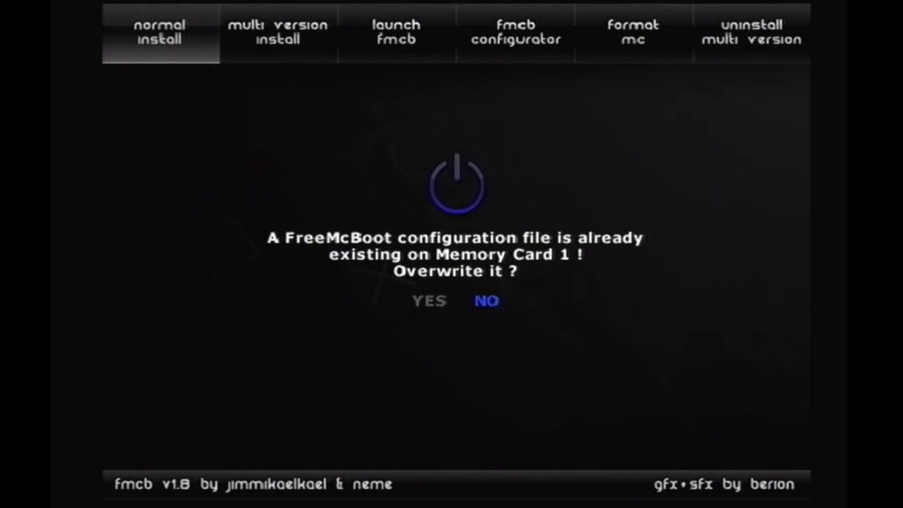
key("Left")
key("Return")
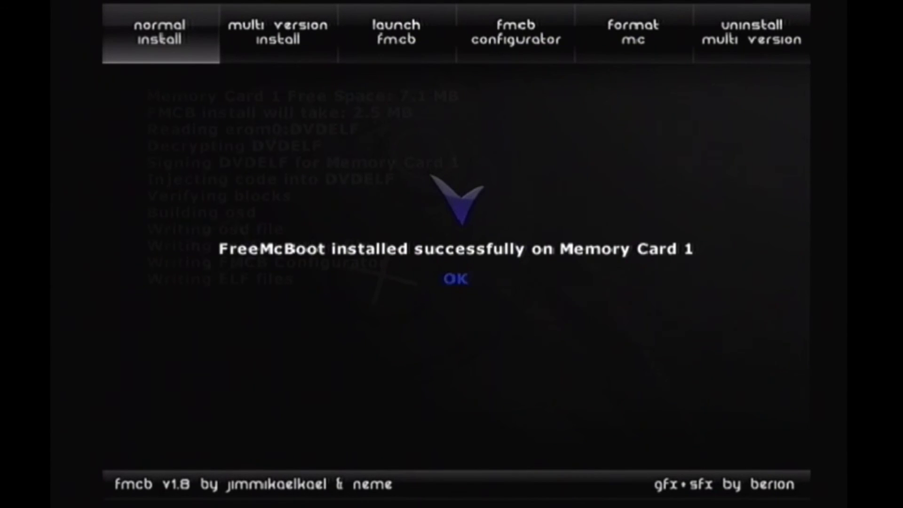
key("Return")
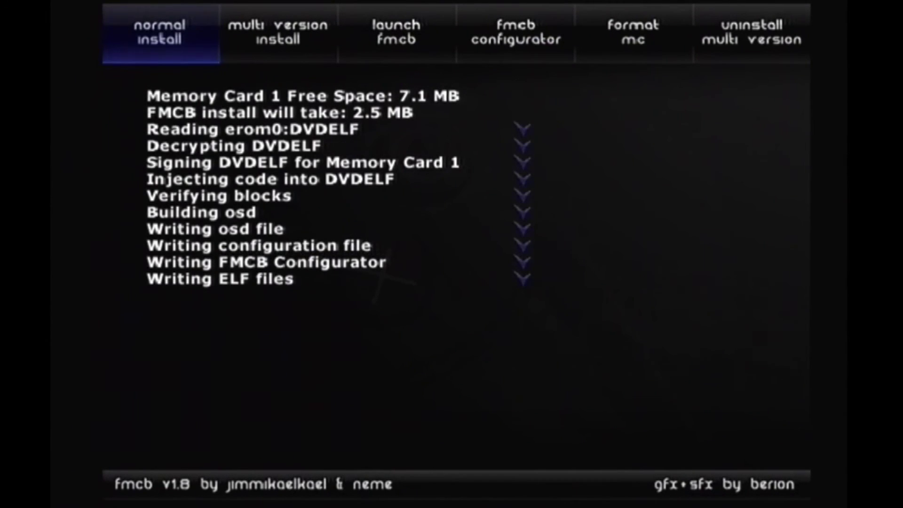
Look through the installer's remaining options, from multi version install to uninstall multi version and back around
key("Right")
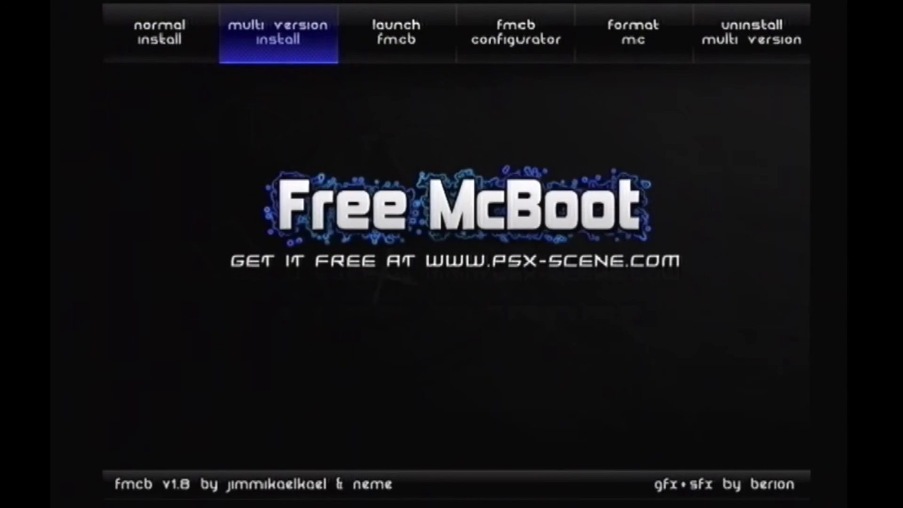
key("Right")
key("Right")
key("Right")
key("Right")
key("Right")
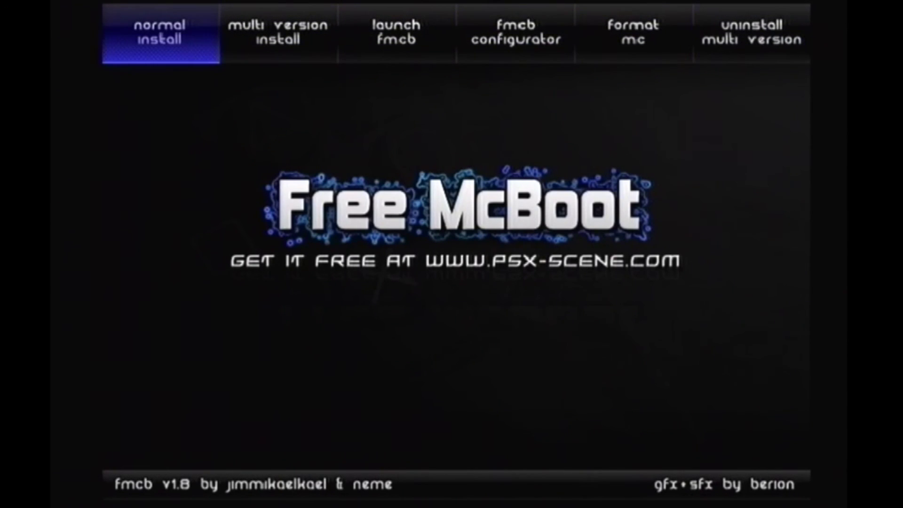
key("Right")
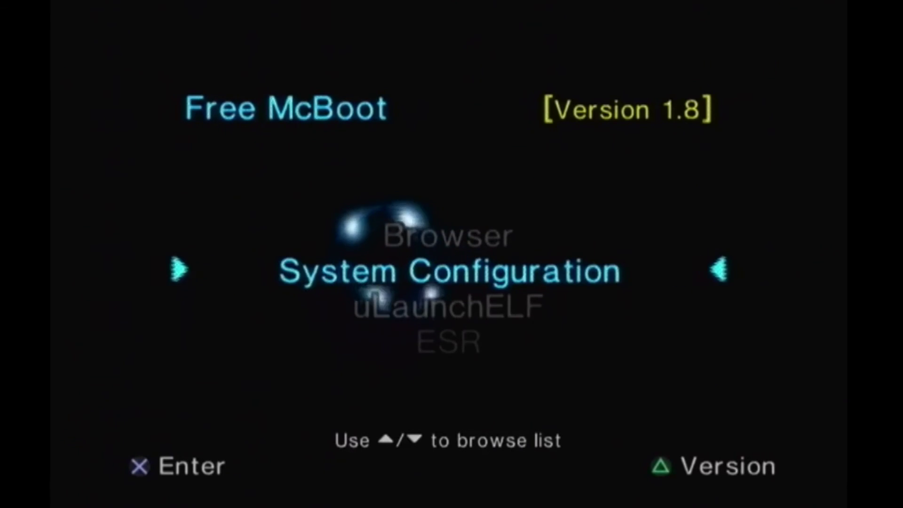
Browse the Free McBoot 1.8 start list from System Configuration down past Launch disc and back up to HD Loader
key("Down")
key("Down")
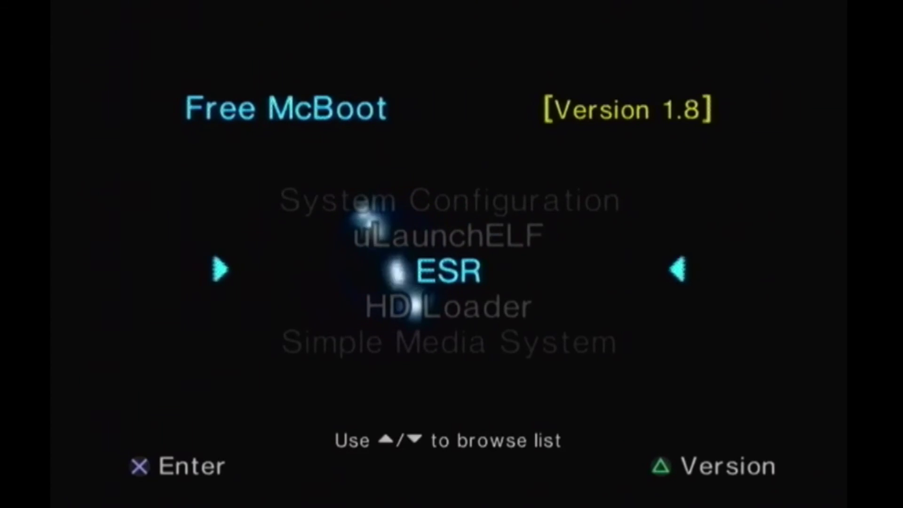
key("Down")
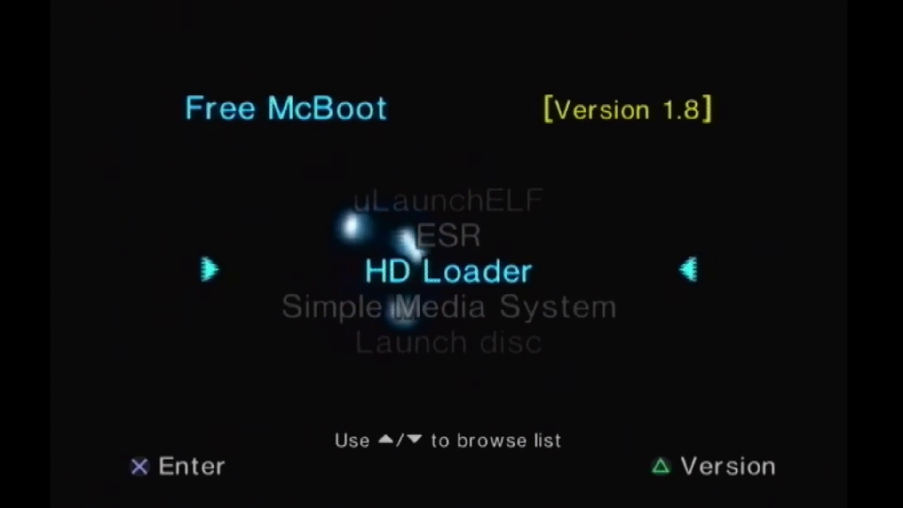
key("Down")
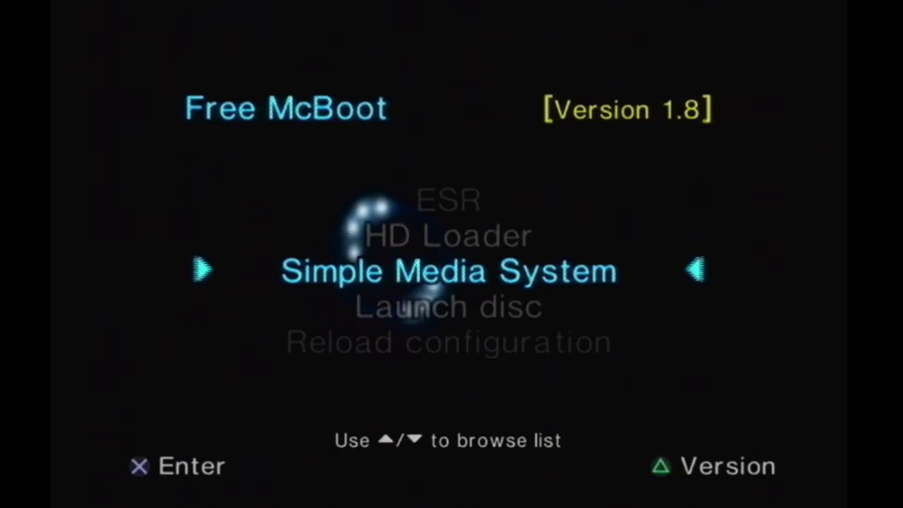
key("Down")
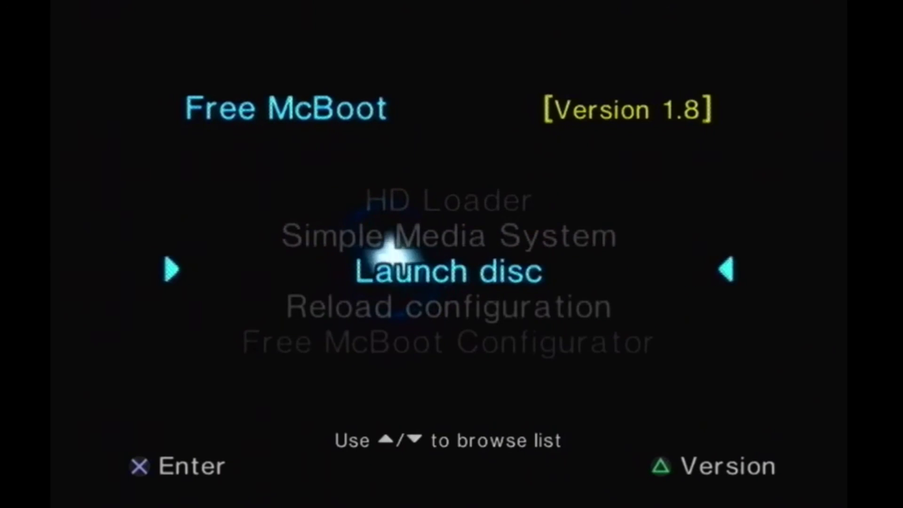
key("Down")
key("Up")
key("Up")
key("Up")
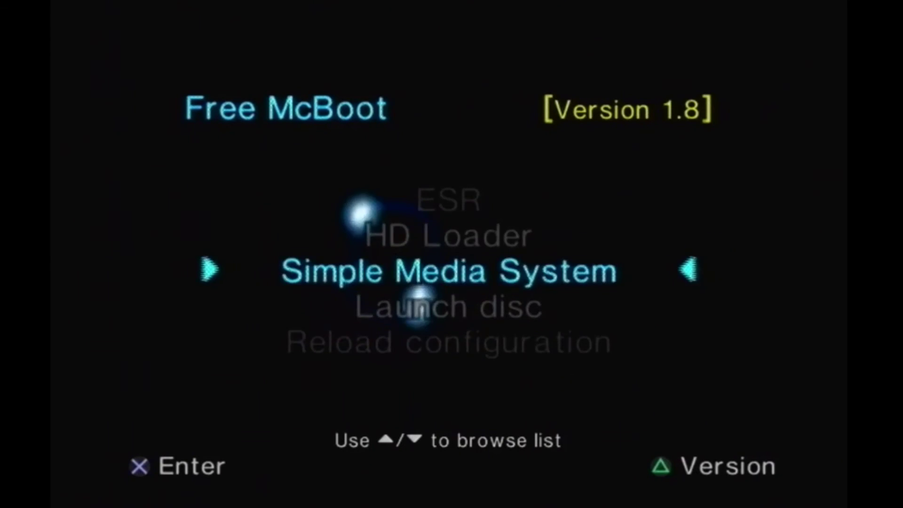
key("Down")
key("Up")
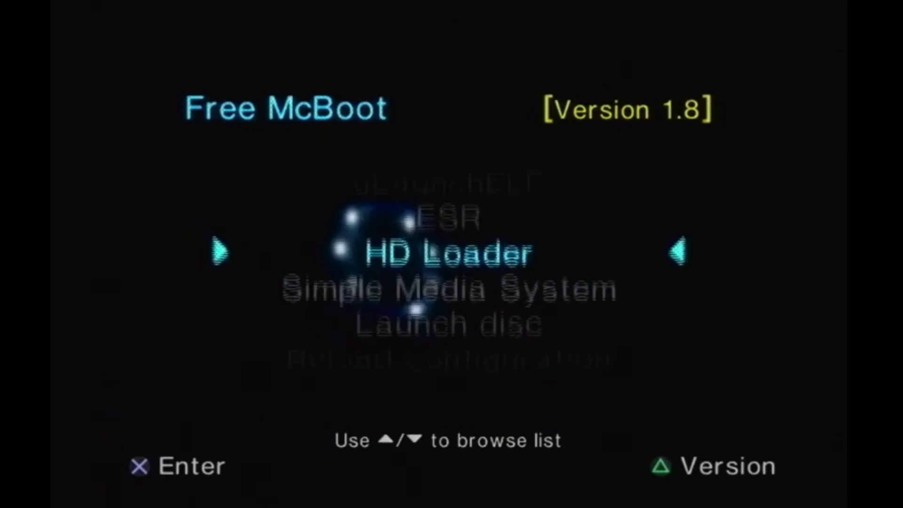
key("Up")
key("Down")
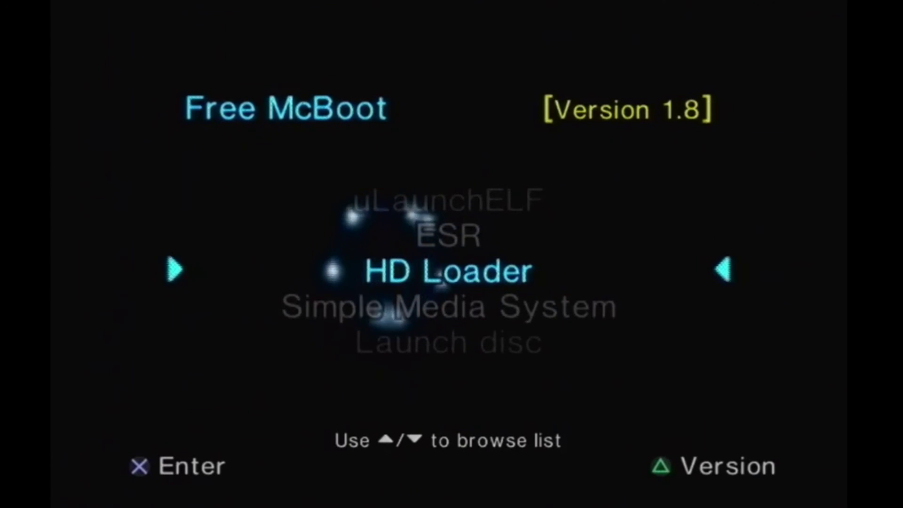